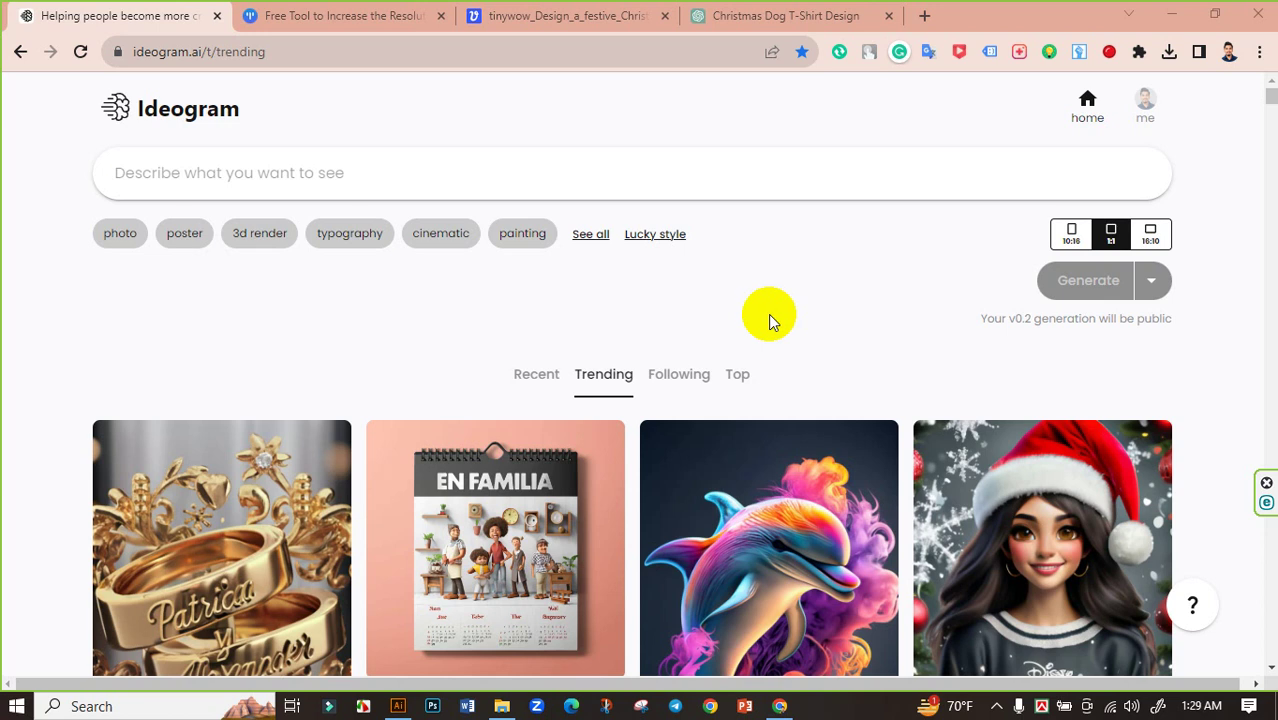
- Switch to the ChatGPT conversation with the four Christmas dog T-shirt prompts
{"action": "left_click", "coordinate": [731, 12]}
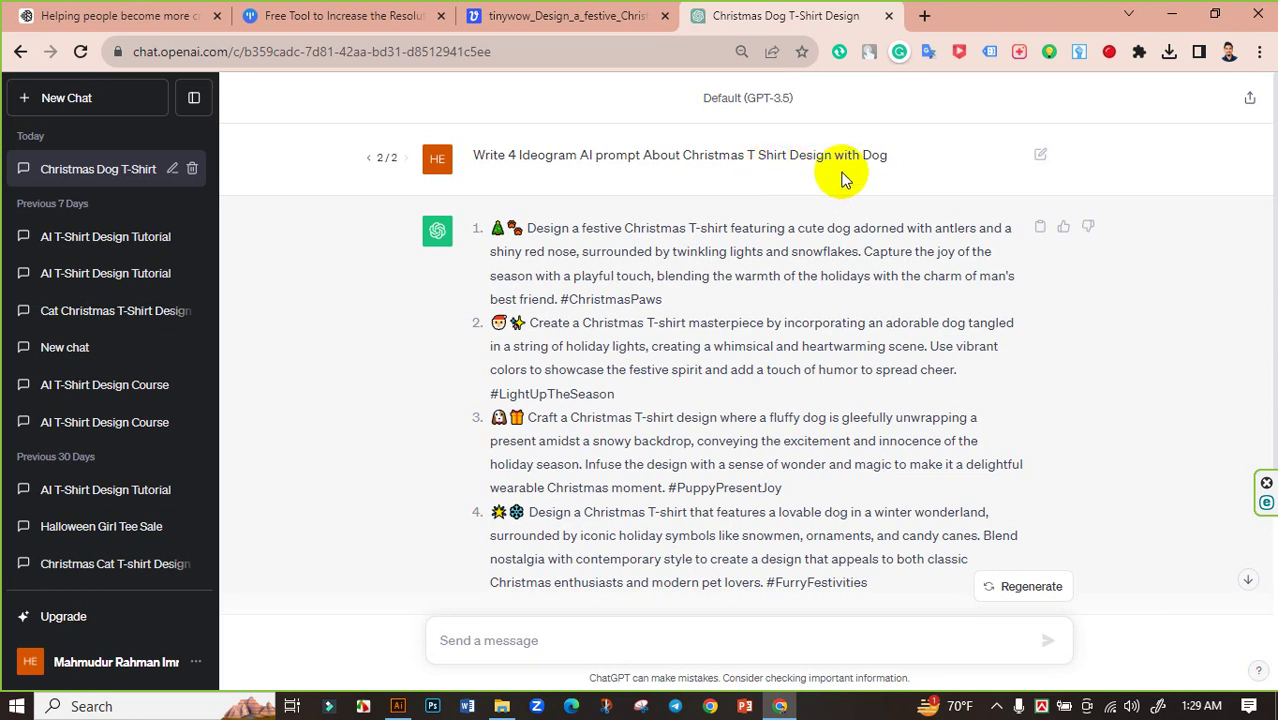
- Copy prompt 1, from 'Design a festive' to 'best friend.', then return to the Ideogram tab
{"action": "left_click_drag", "start_coordinate": [859, 157], "coordinate": [903, 160]}
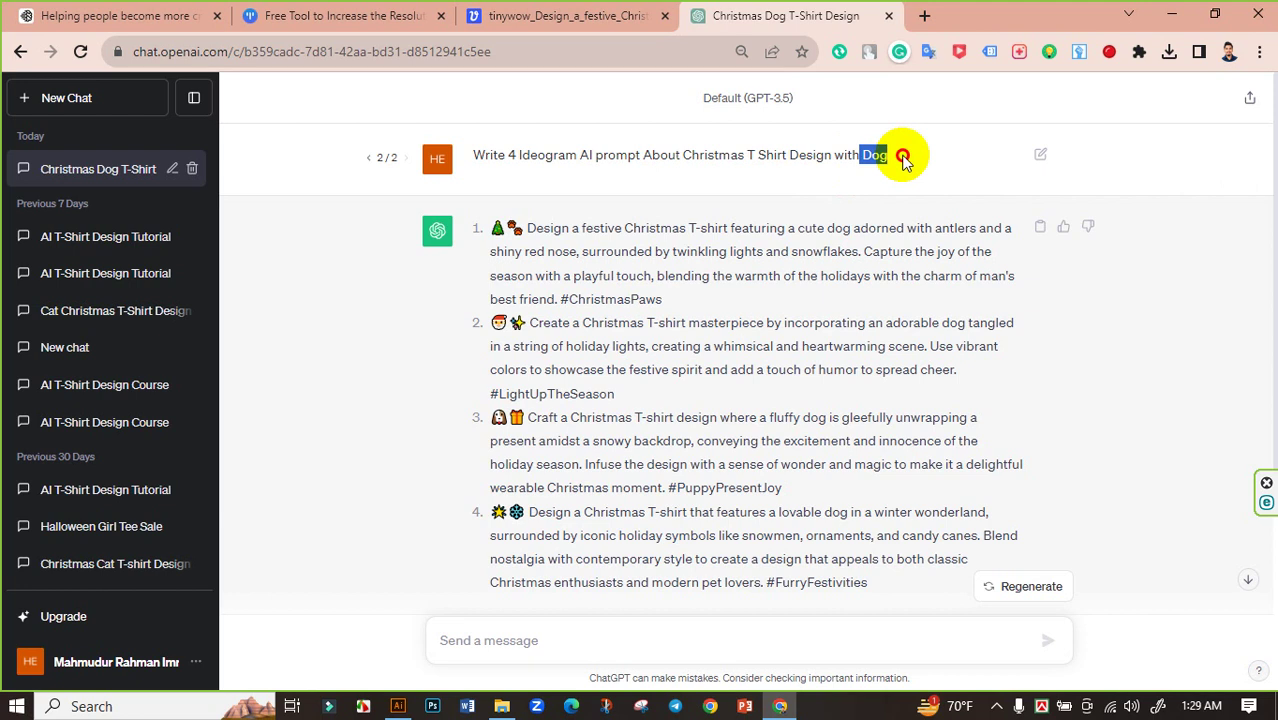
{"action": "left_click", "coordinate": [799, 189]}
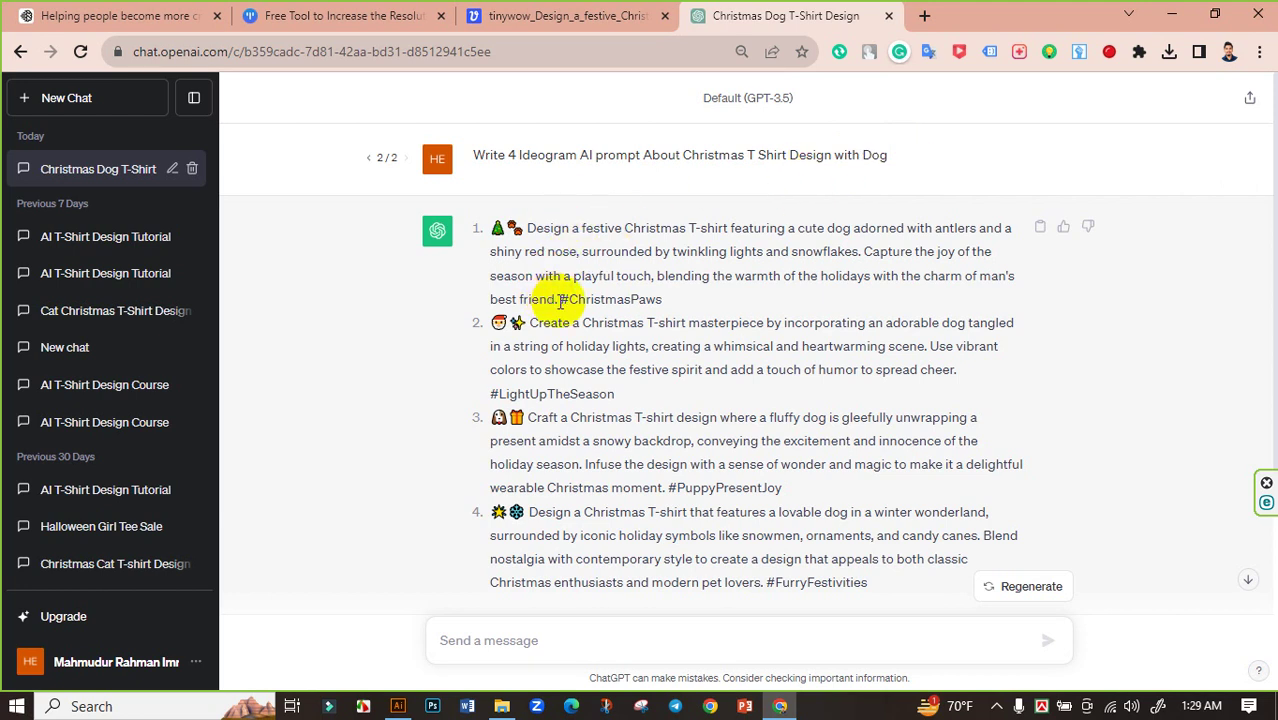
{"action": "left_click_drag", "start_coordinate": [561, 300], "coordinate": [526, 227]}
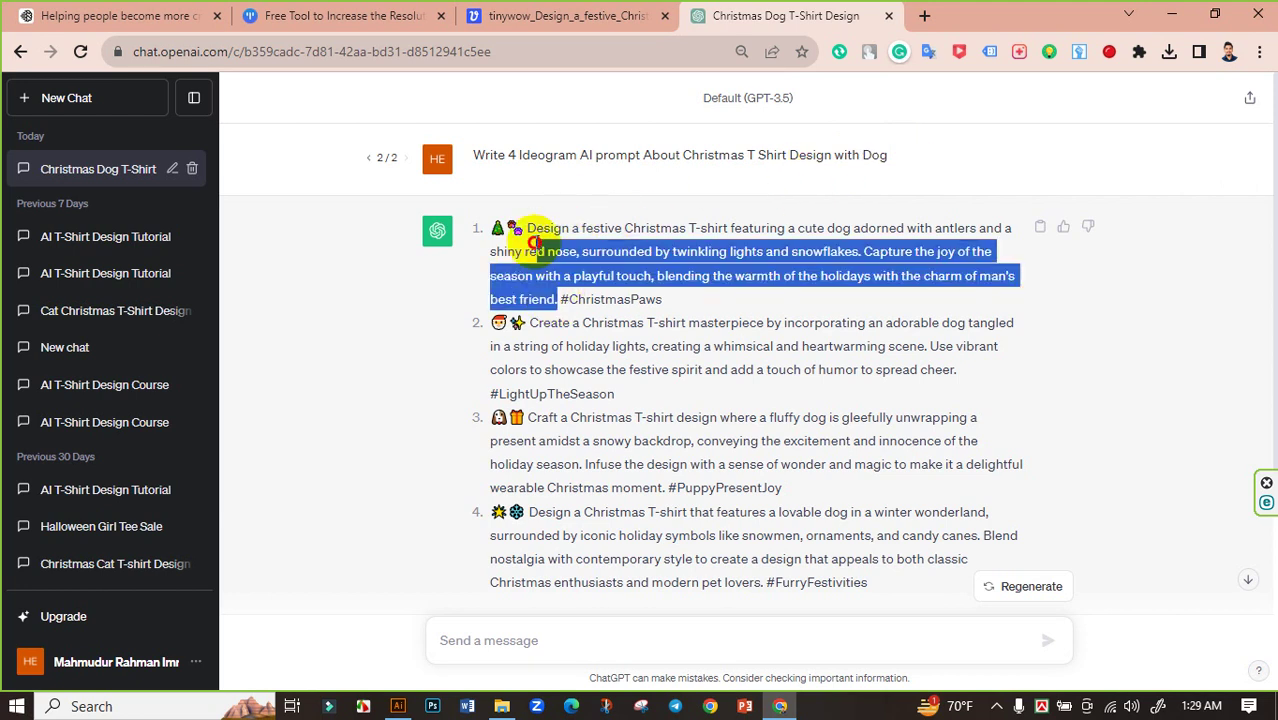
{"action": "right_click", "coordinate": [586, 227]}
{"action": "left_click", "coordinate": [645, 245]}
{"action": "left_click", "coordinate": [45, 14]}
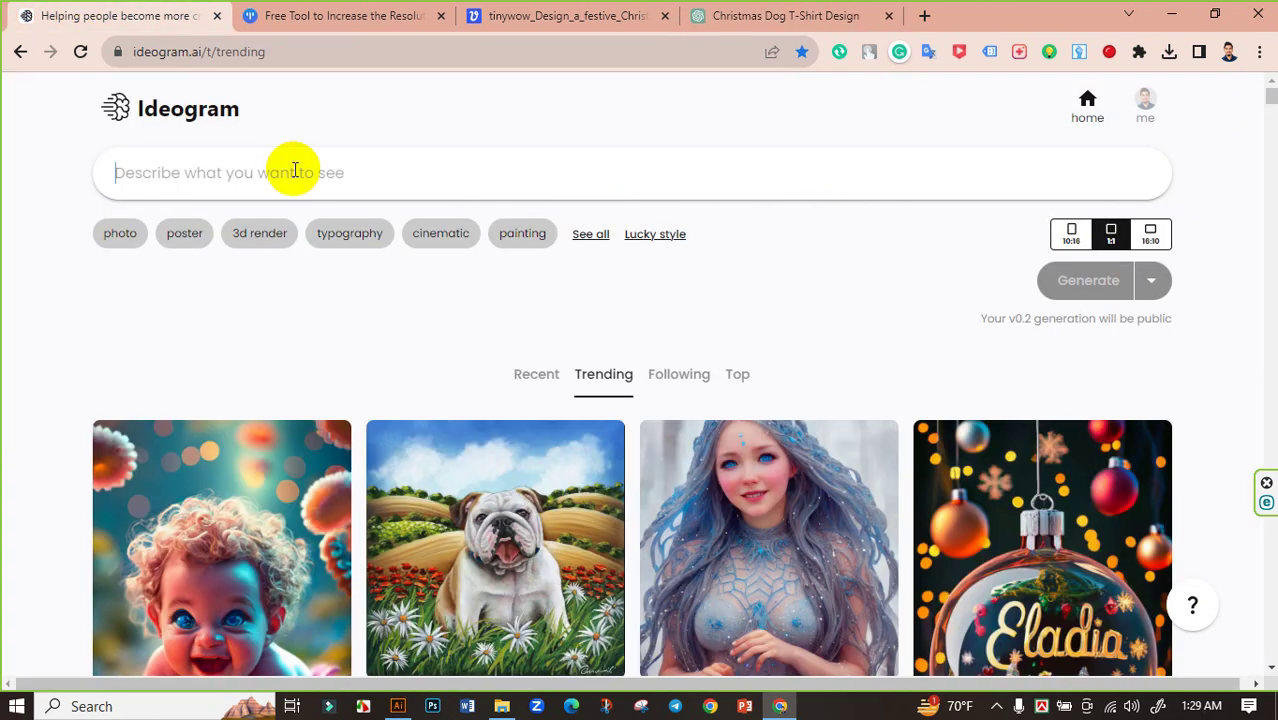
- Paste the antlered-dog prompt and generate it with the poster, illustration and vibrant styles
{"action": "key", "text": "ctrl+v"}
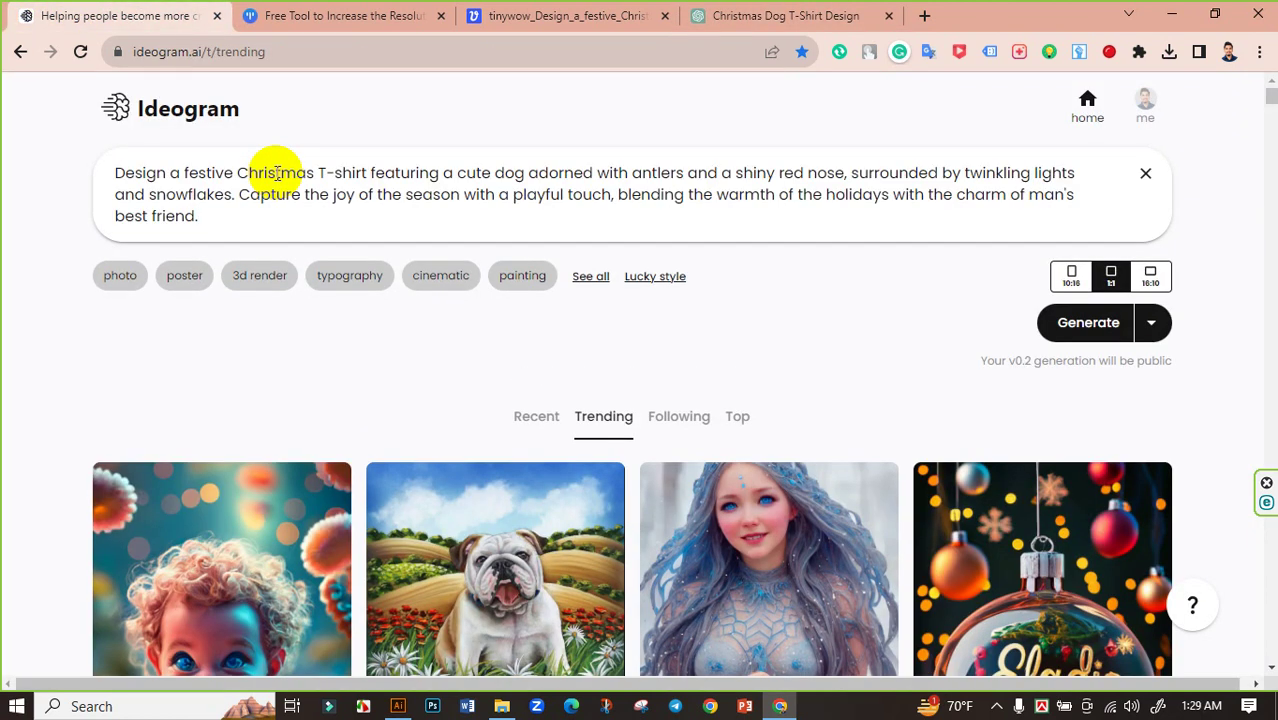
{"action": "left_click", "coordinate": [188, 280]}
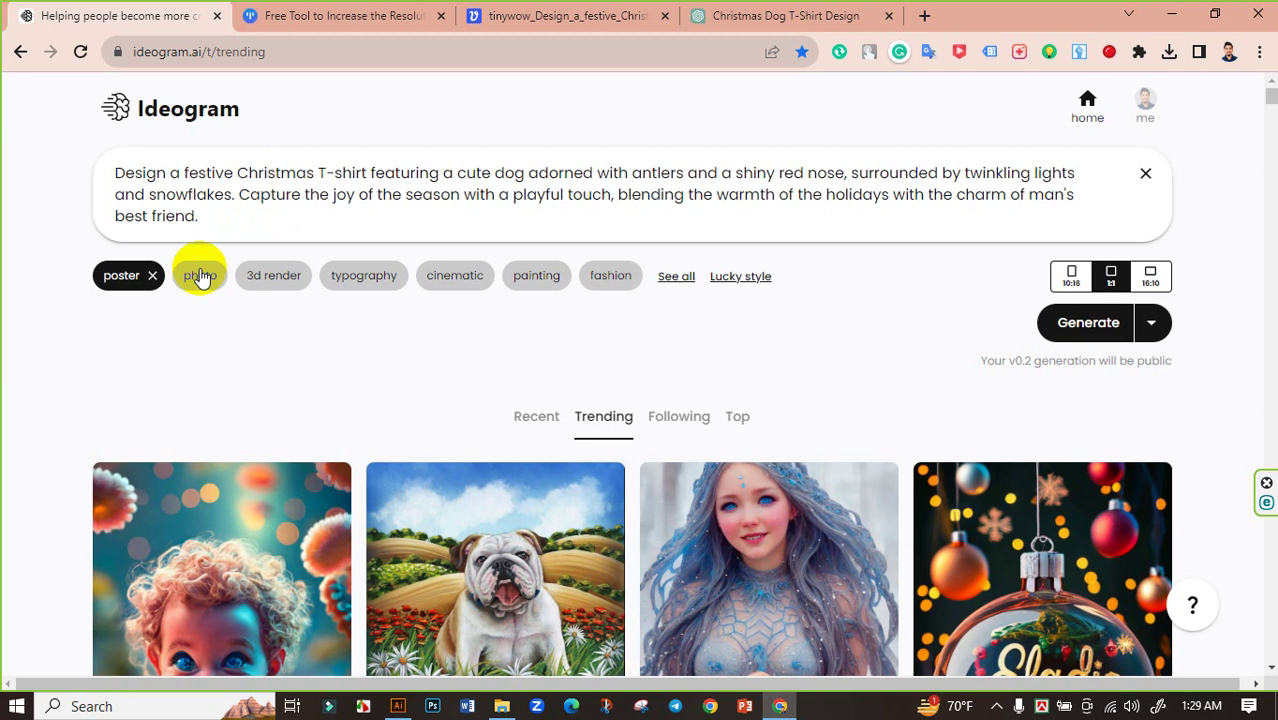
{"action": "left_click", "coordinate": [686, 279]}
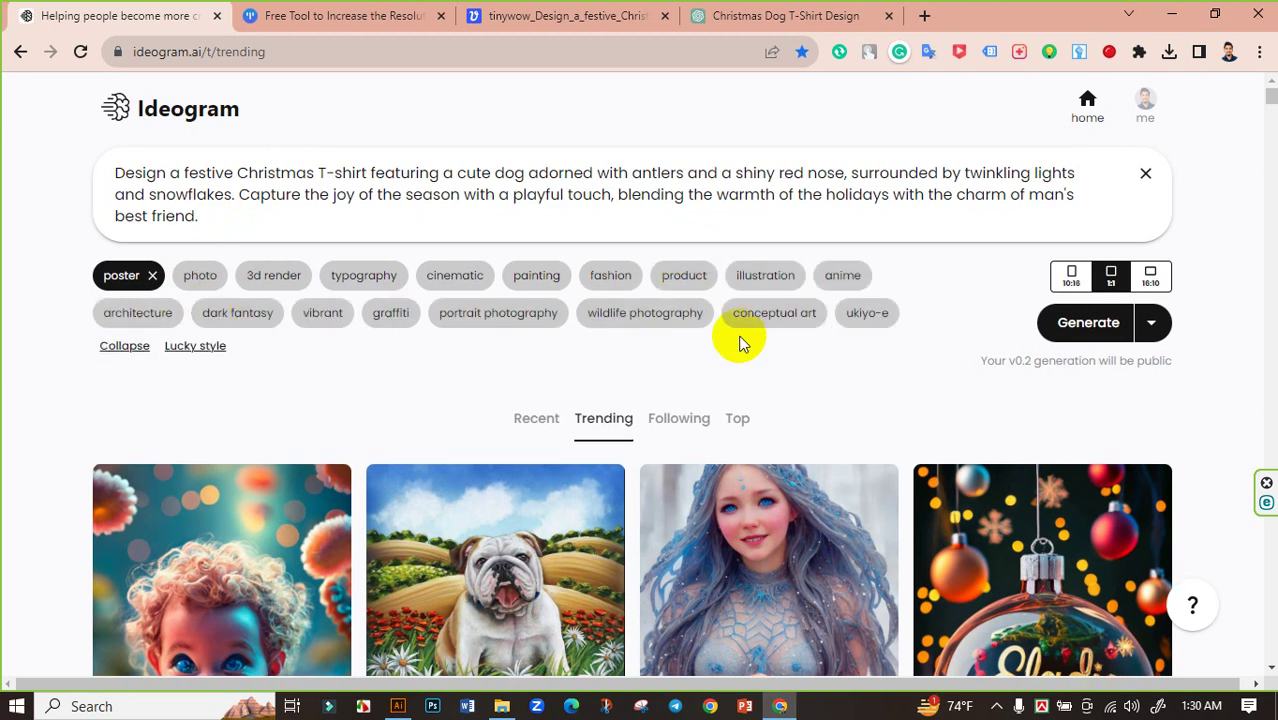
{"action": "left_click", "coordinate": [763, 278]}
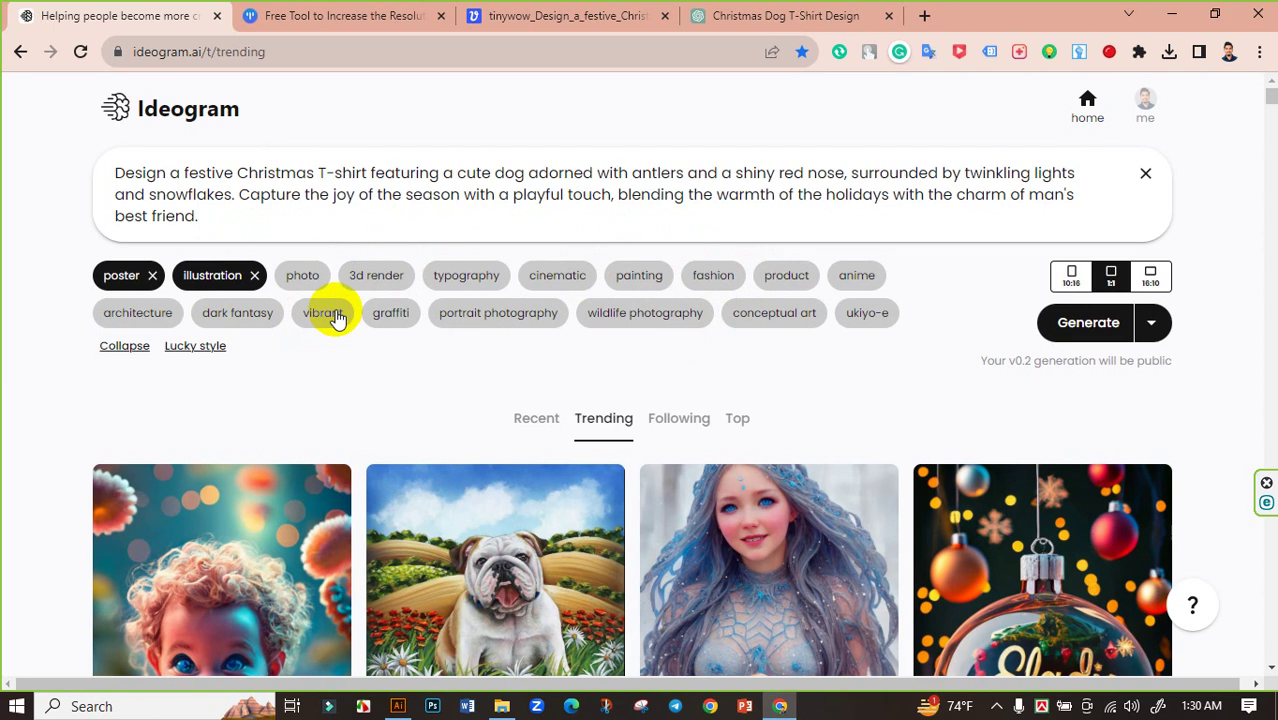
{"action": "left_click", "coordinate": [337, 316]}
{"action": "left_click", "coordinate": [1100, 326]}
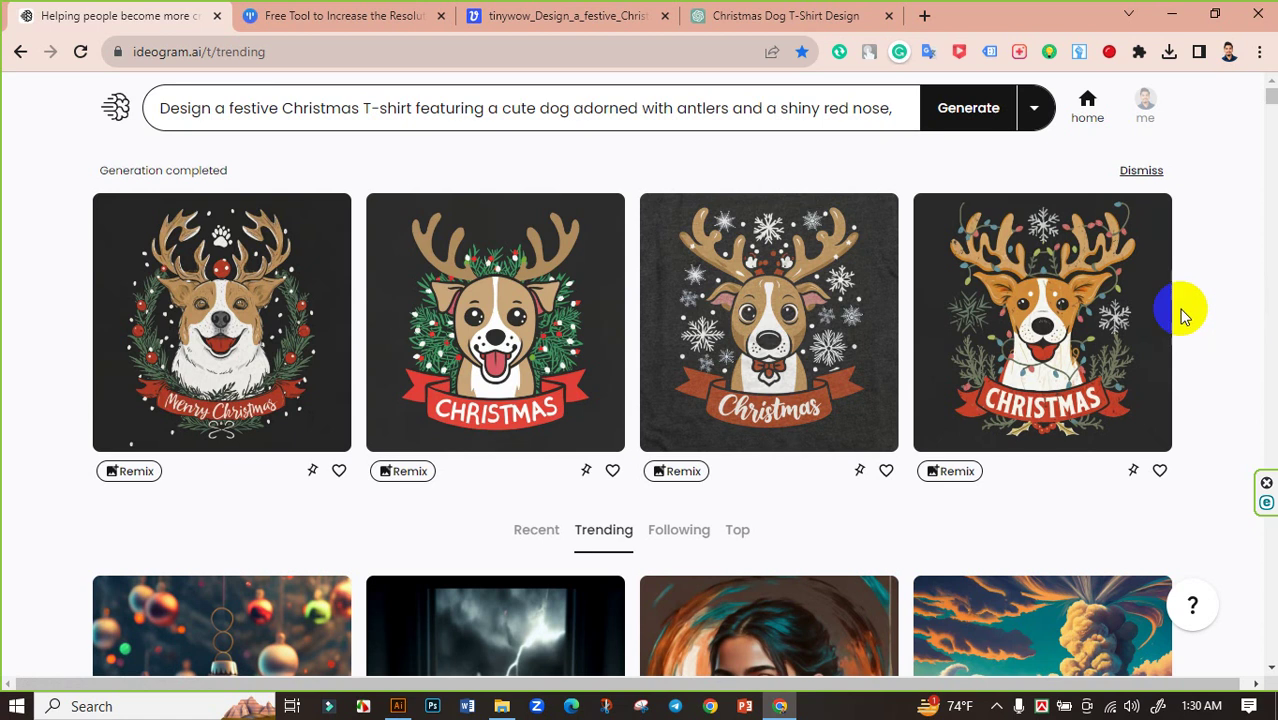
- Generate two more batches, then download the second wreath dog design and show it in its folder
{"action": "left_click", "coordinate": [976, 118]}
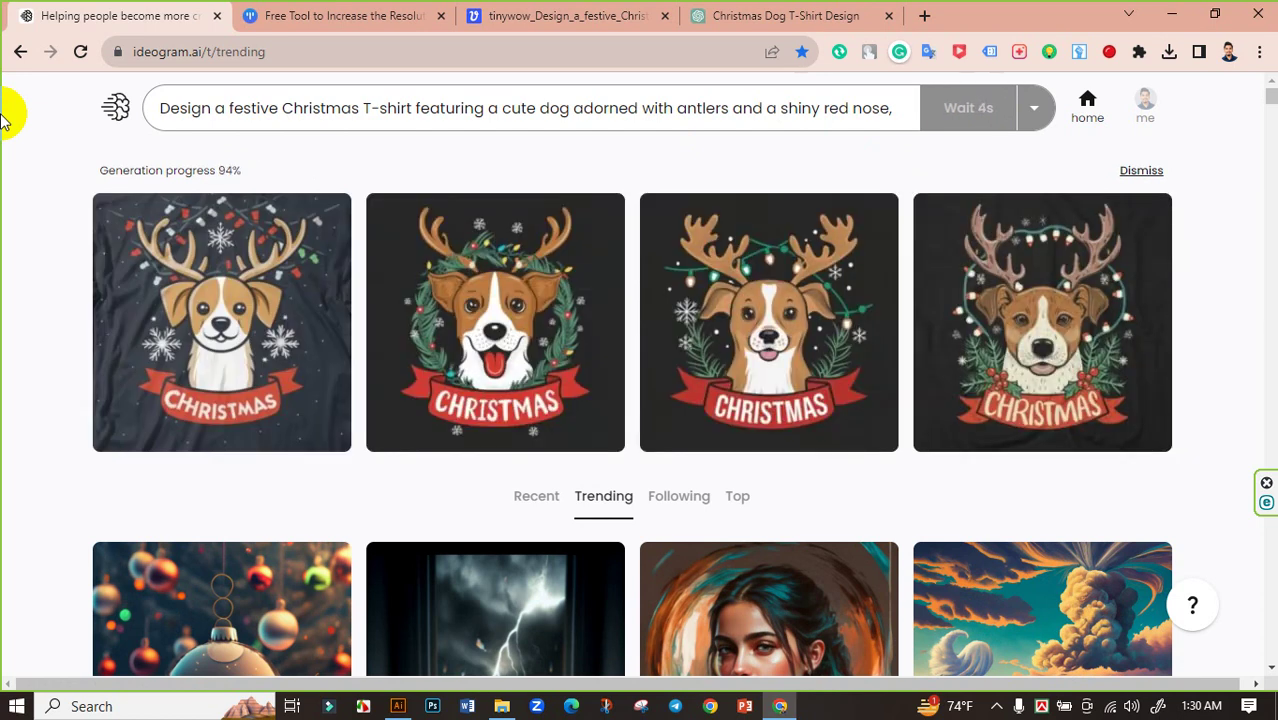
{"action": "left_click", "coordinate": [250, 305]}
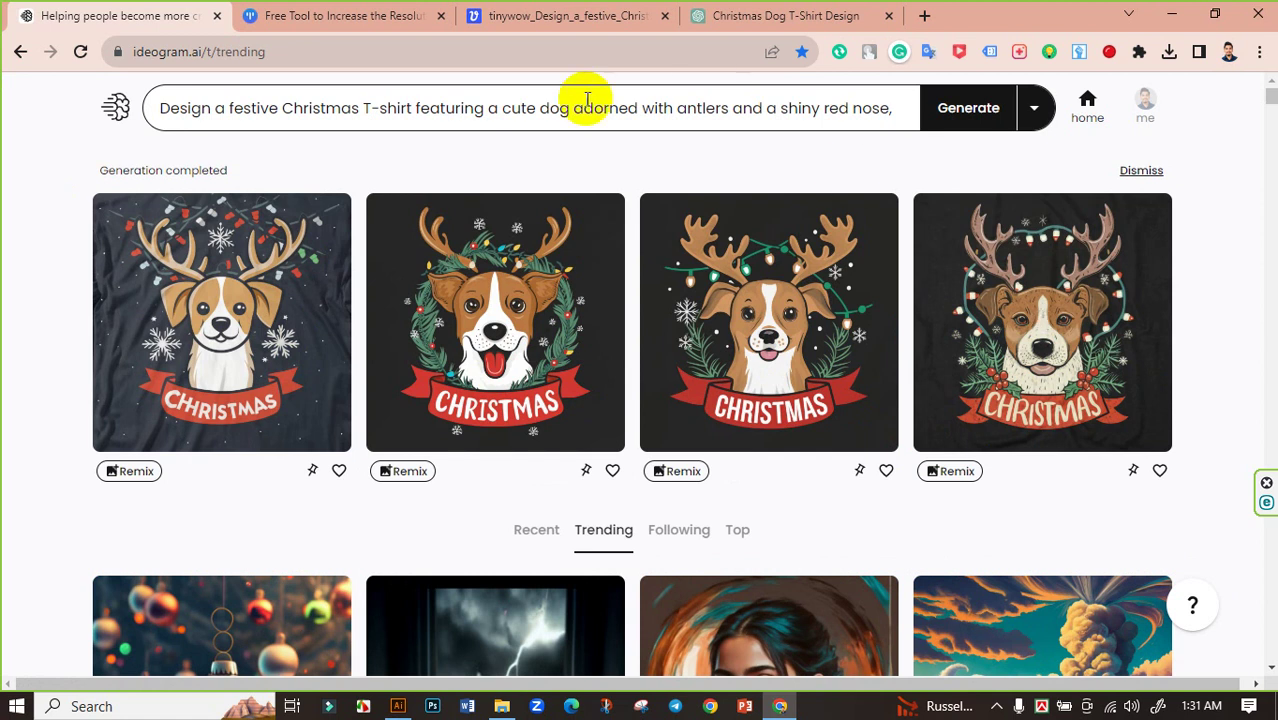
{"action": "left_click", "coordinate": [490, 270]}
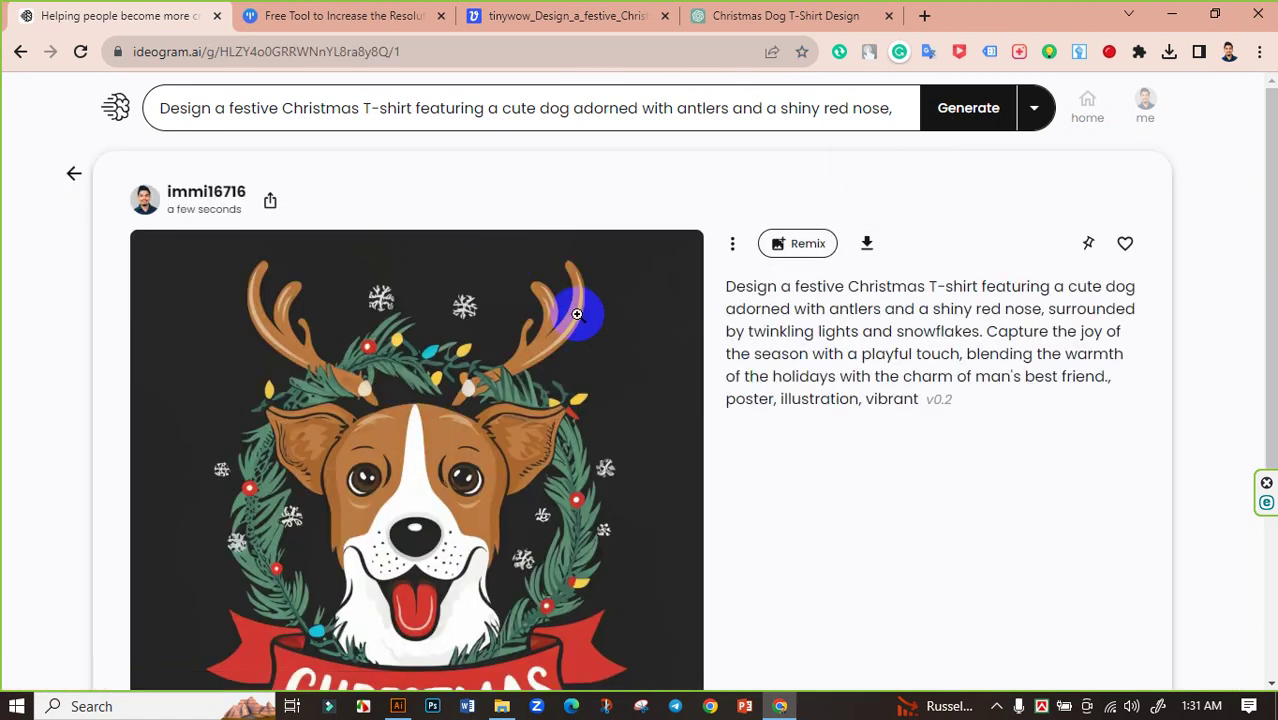
{"action": "left_click", "coordinate": [867, 245]}
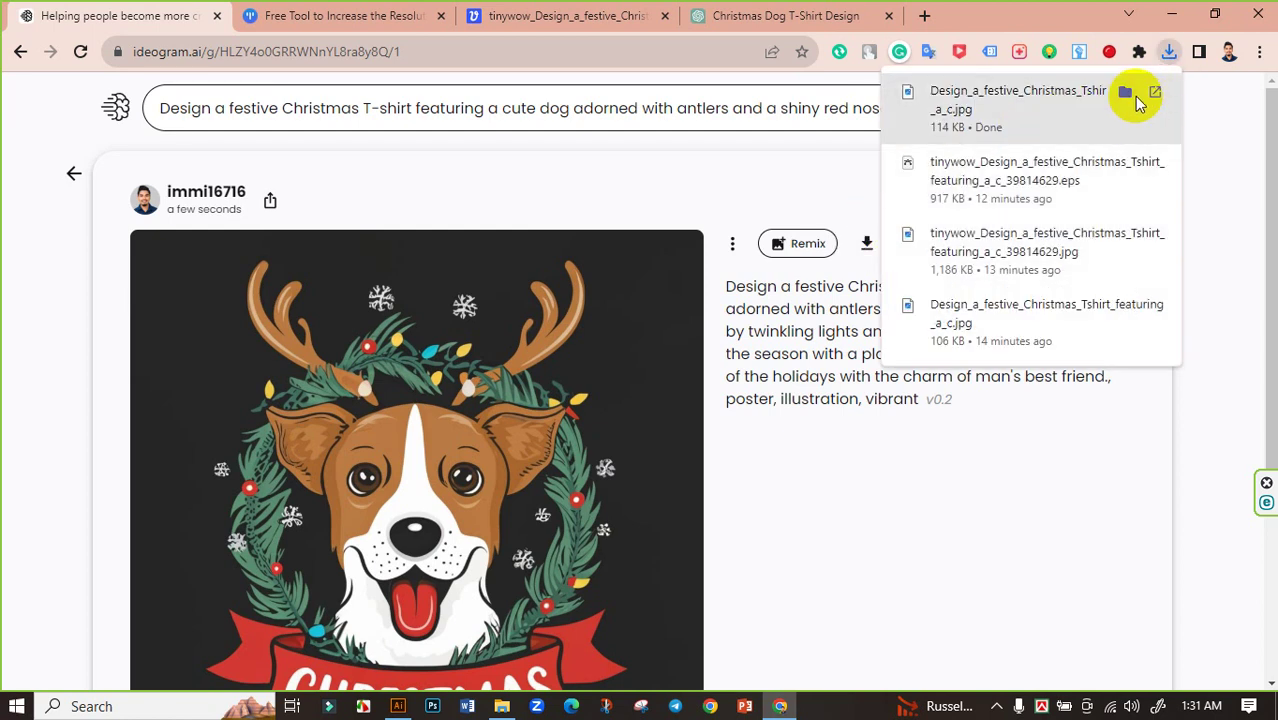
{"action": "left_click", "coordinate": [1130, 94]}
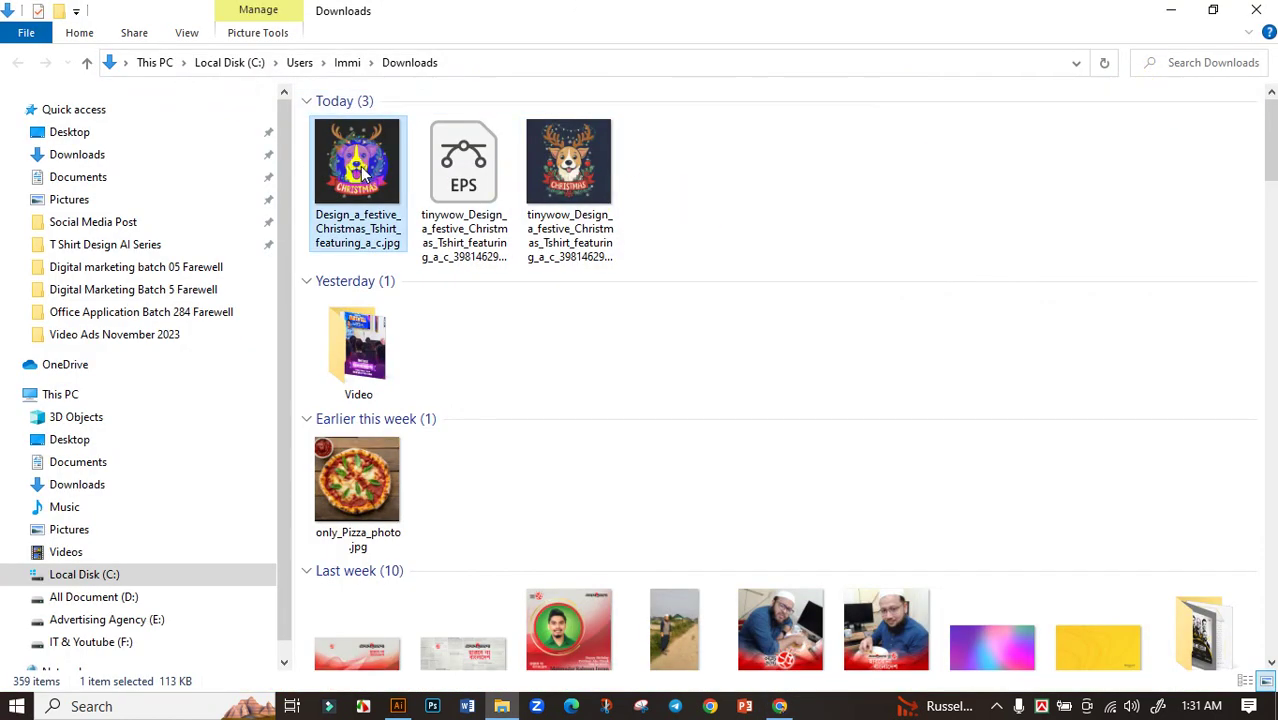
- Delete the old EPS and tinywow JPG files from Downloads
{"action": "left_click", "coordinate": [660, 158]}
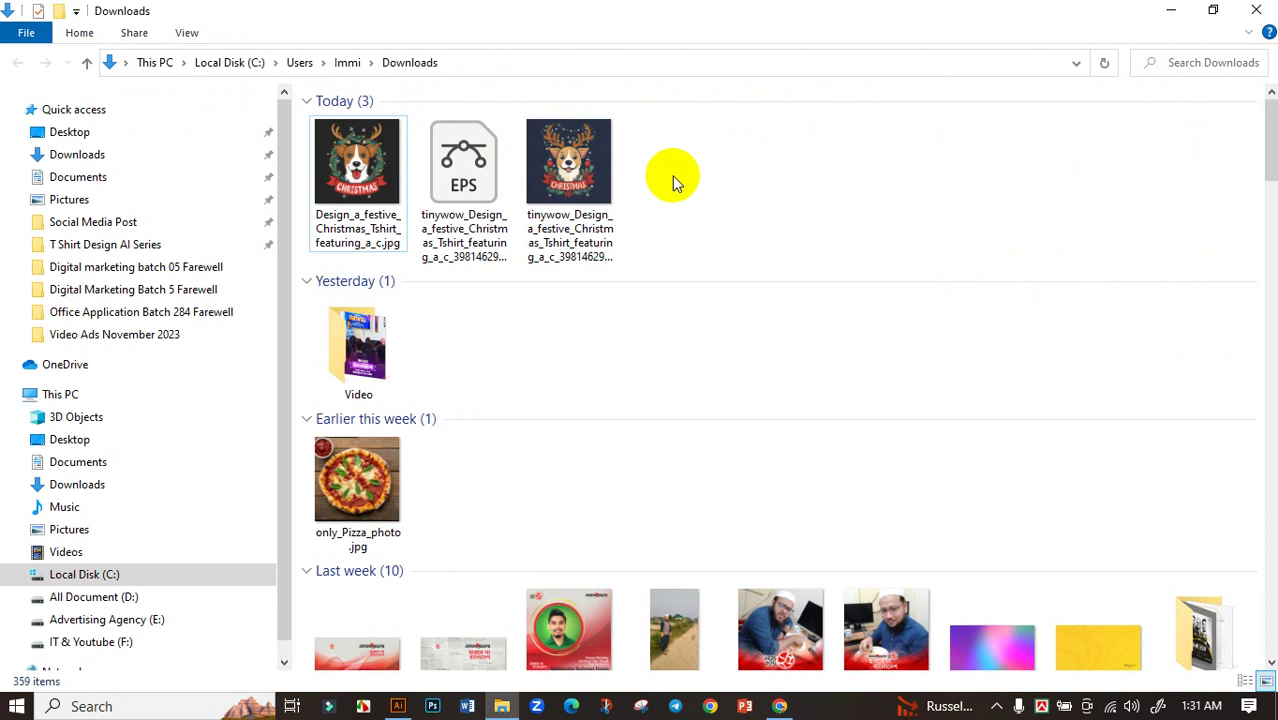
{"action": "left_click_drag", "start_coordinate": [673, 178], "coordinate": [472, 163]}
{"action": "key", "text": "Delete"}
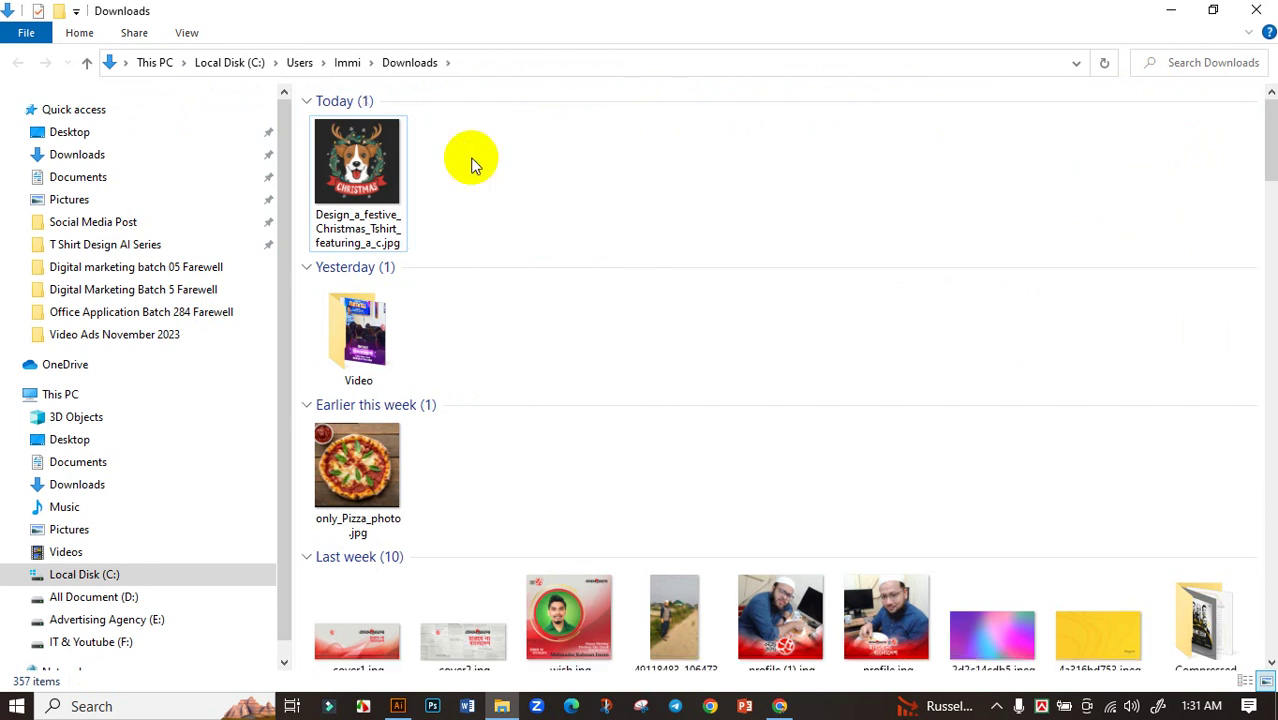
- Preview the remaining Christmas dog JPG in Photos, then close it and go back to the browser
{"action": "left_click", "coordinate": [357, 160]}
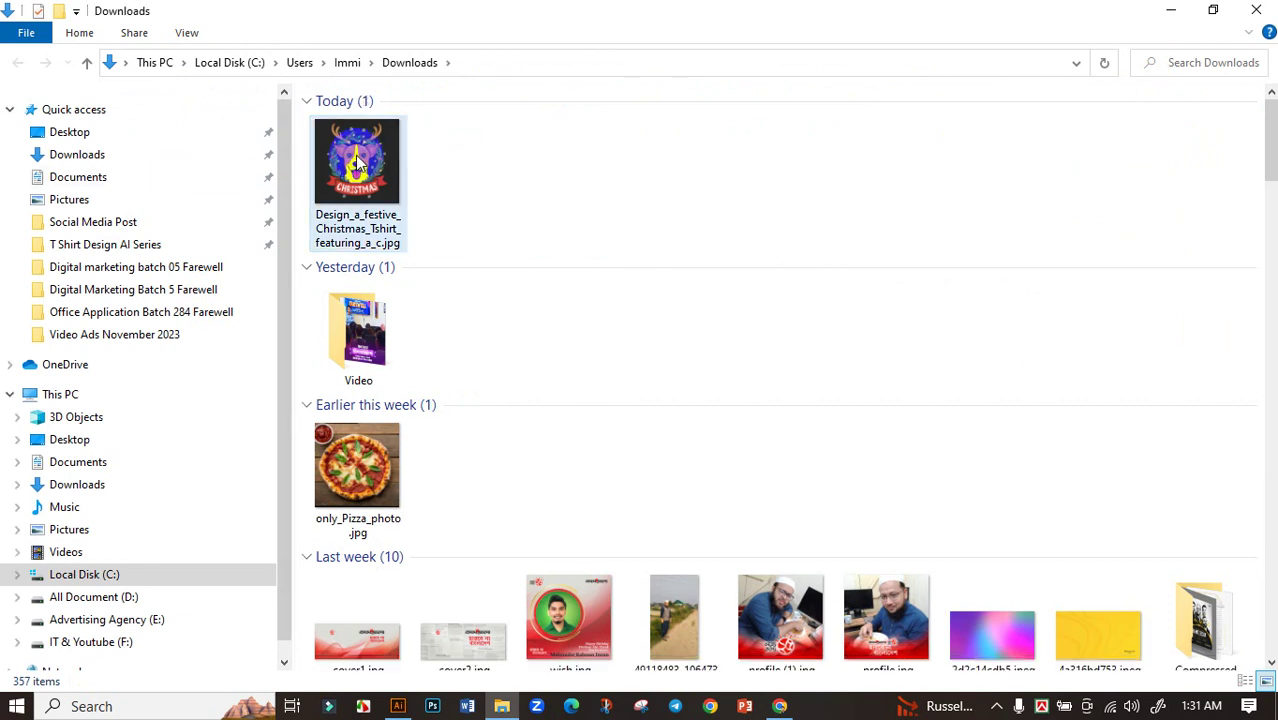
{"action": "left_click", "coordinate": [531, 175]}
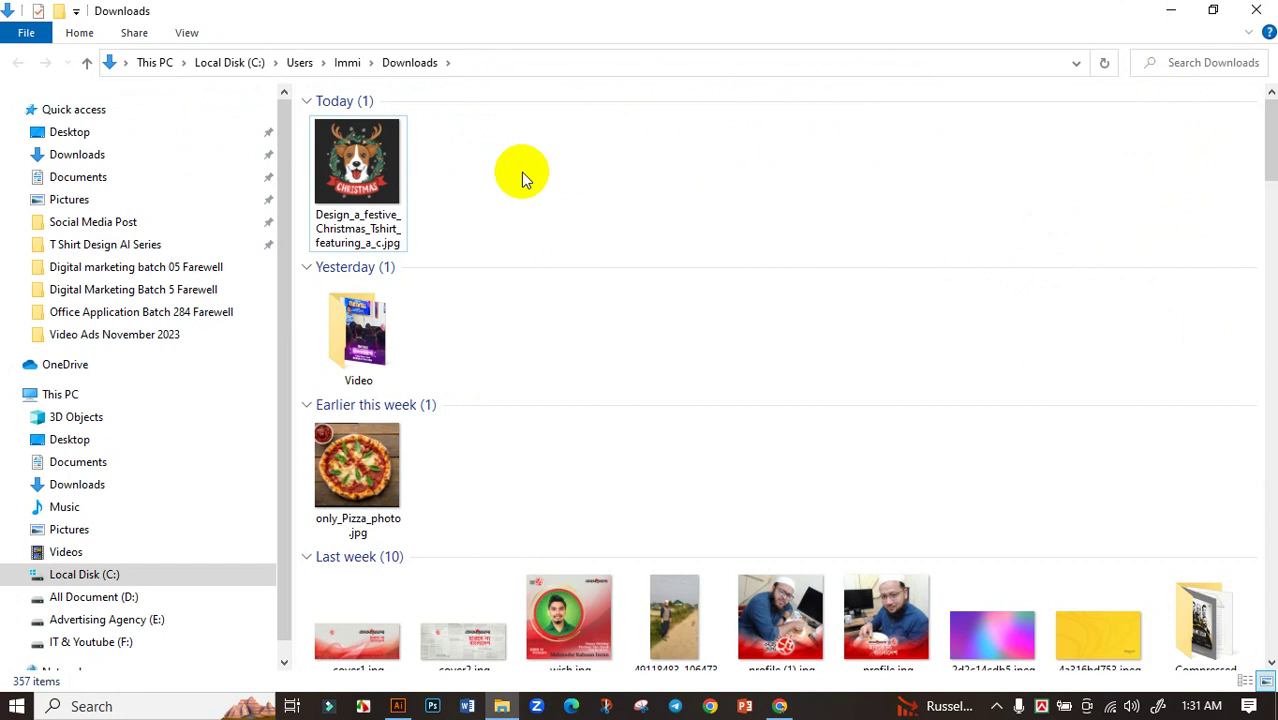
{"action": "double_click", "coordinate": [391, 183]}
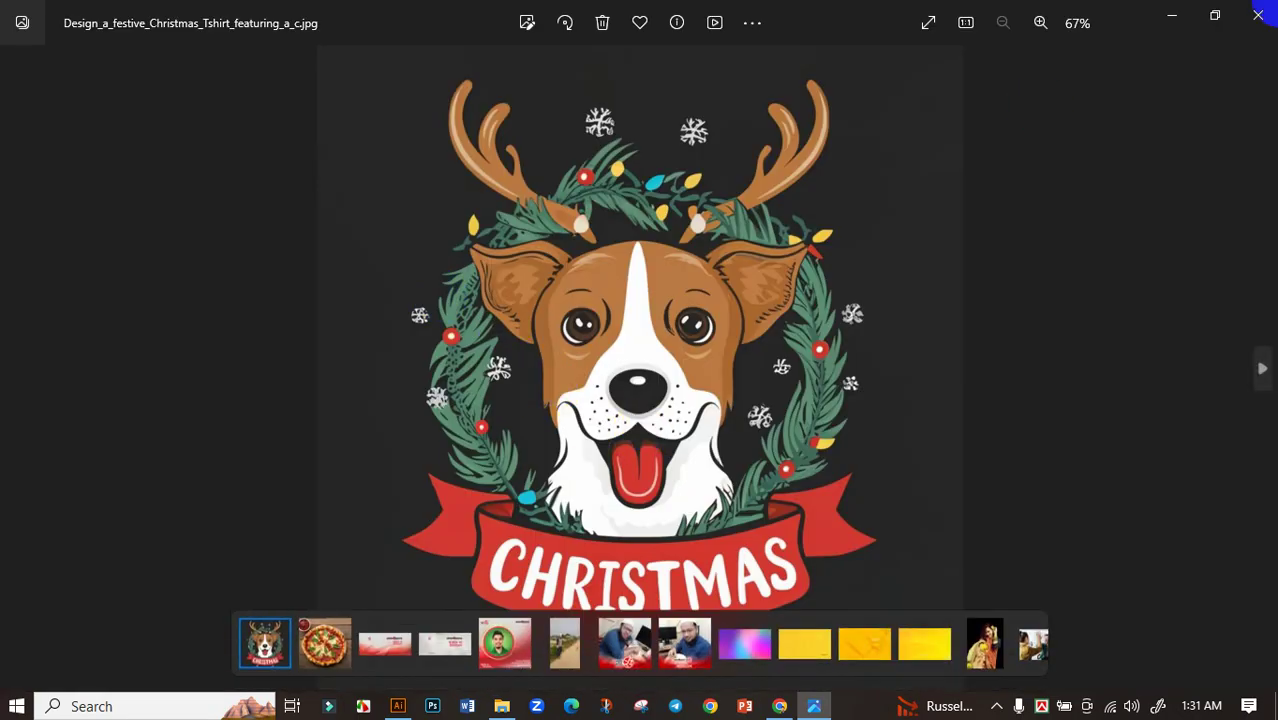
{"action": "left_click", "coordinate": [1258, 14]}
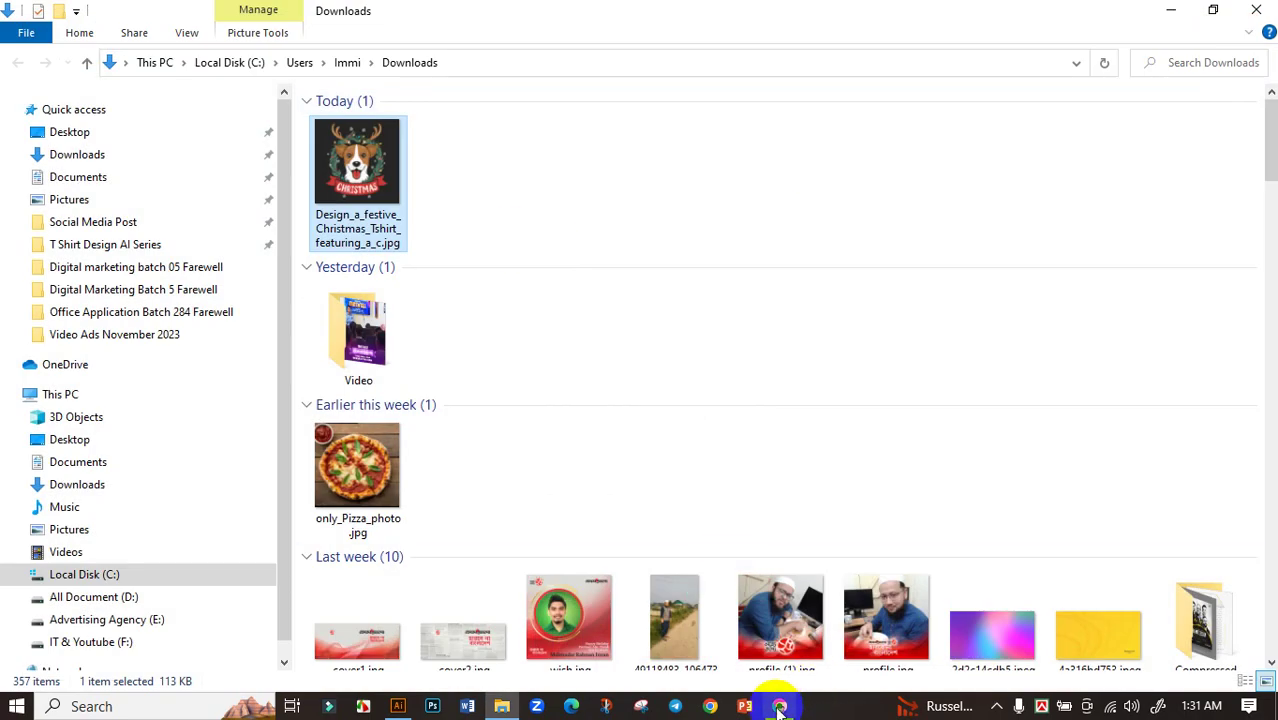
{"action": "left_click", "coordinate": [779, 706]}
- Go from the TinyWow home page through Image Tools to the Upscale Image upload button
{"action": "left_click", "coordinate": [338, 12]}
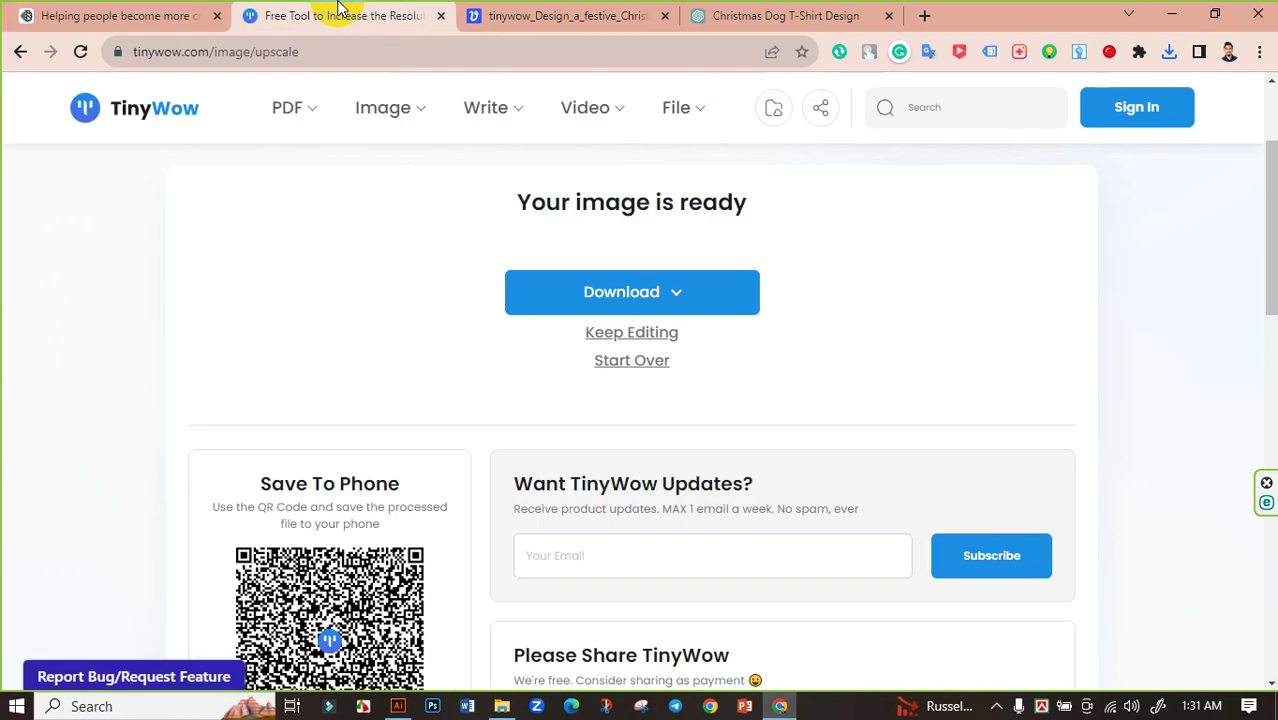
{"action": "left_click", "coordinate": [160, 113]}
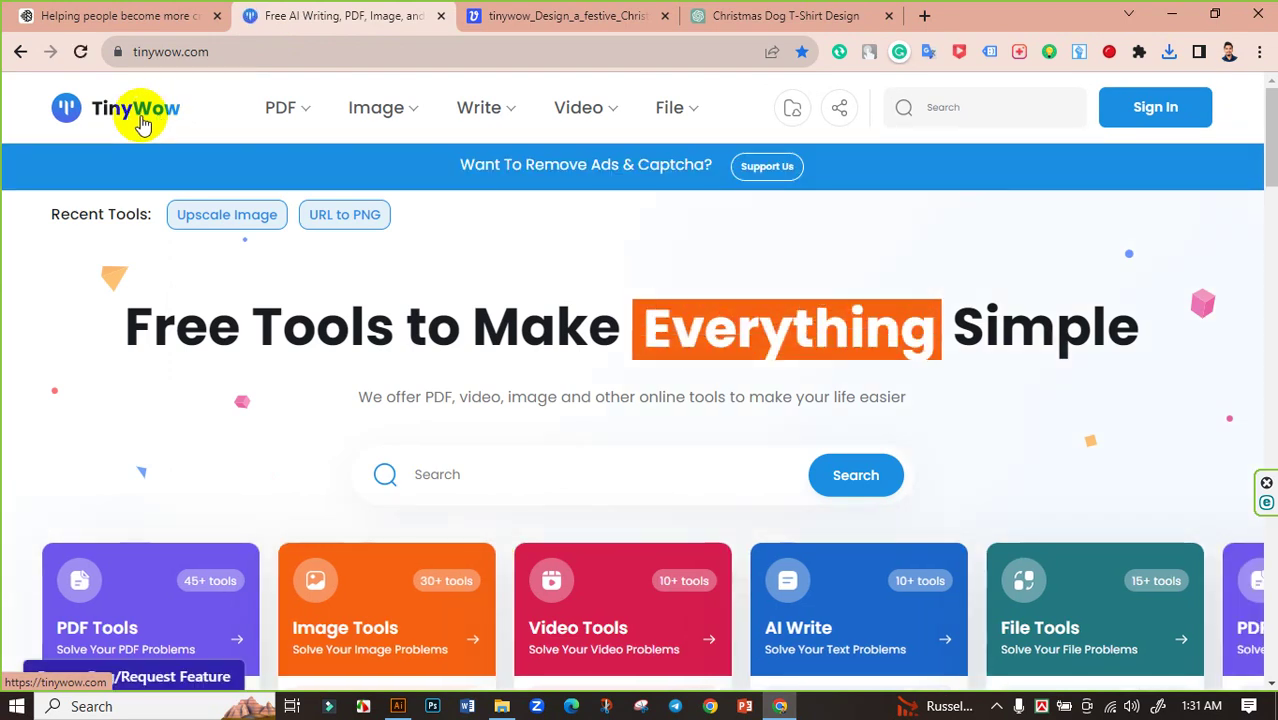
{"action": "left_click", "coordinate": [141, 123]}
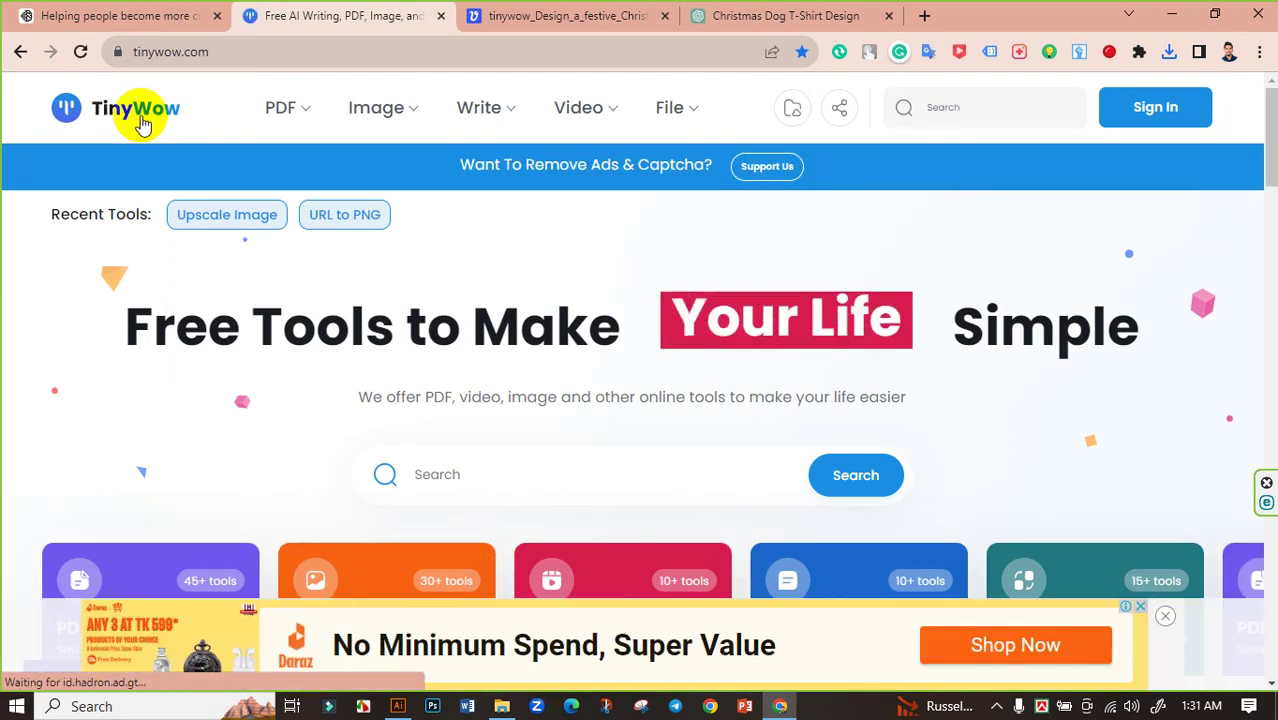
{"action": "scroll", "coordinate": [472, 295], "scroll_direction": "down", "scroll_amount": 3}
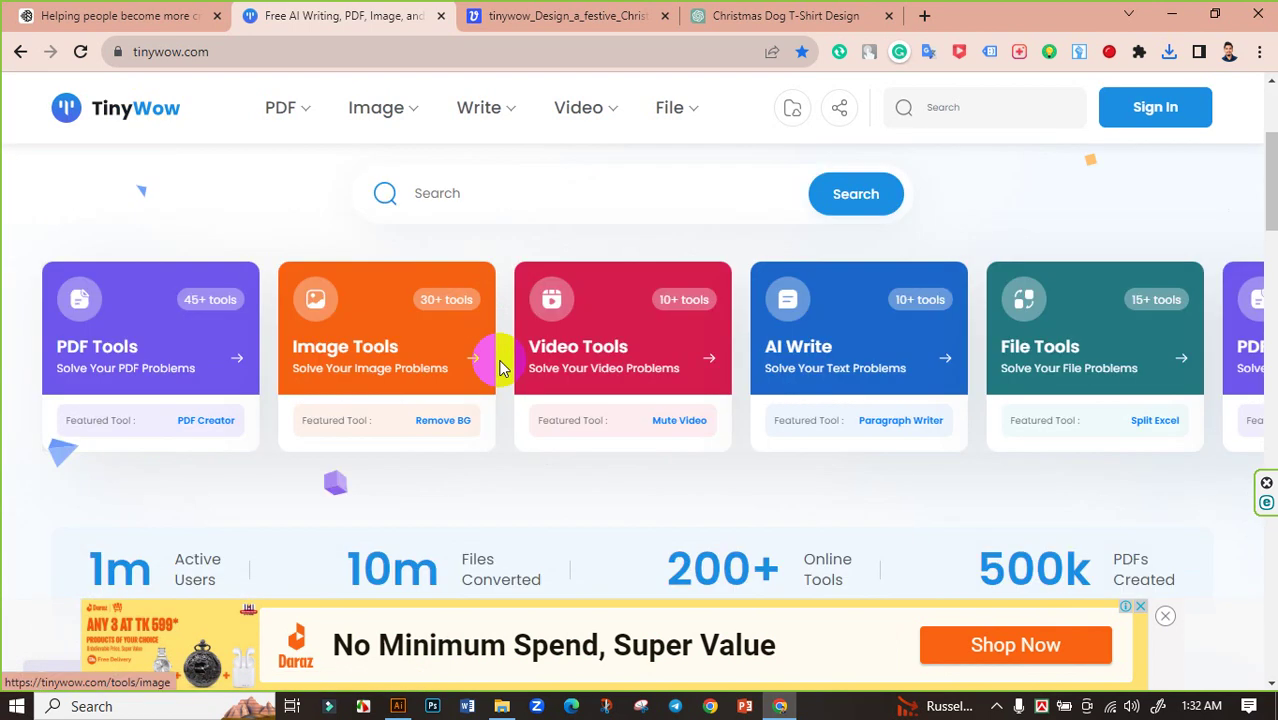
{"action": "left_click", "coordinate": [399, 352]}
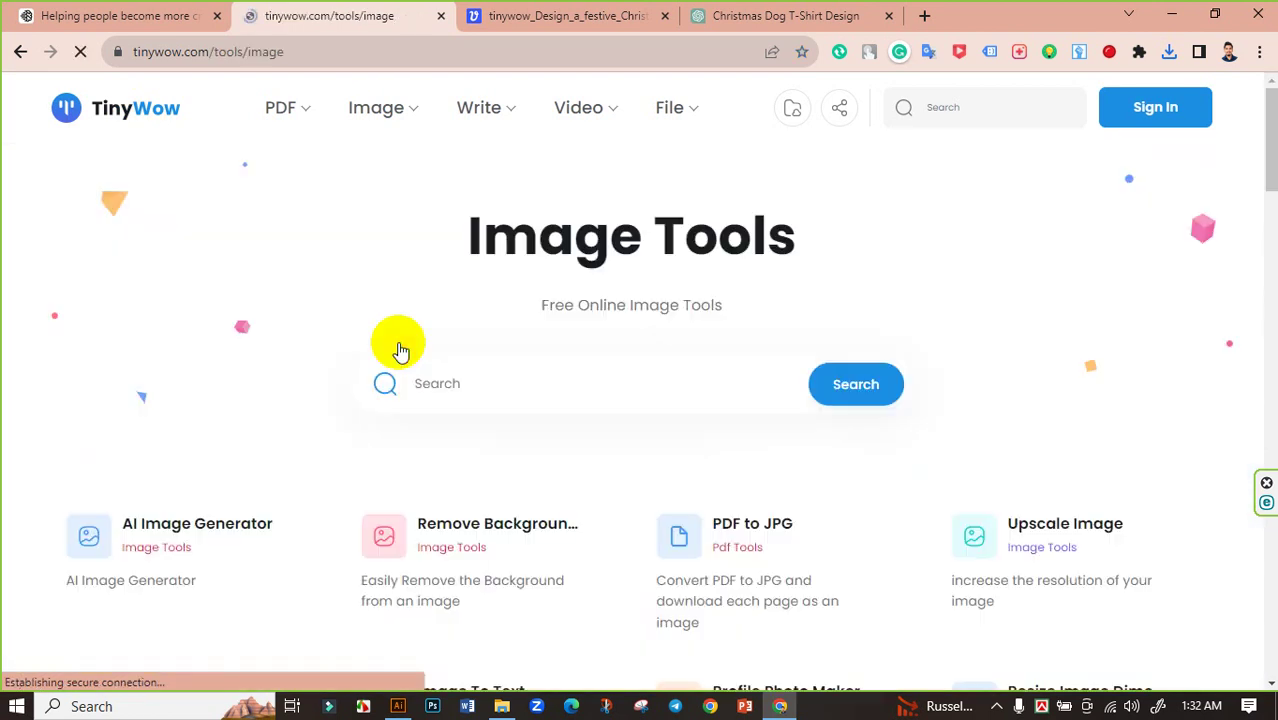
{"action": "scroll", "coordinate": [1073, 531], "scroll_direction": "down", "scroll_amount": 1}
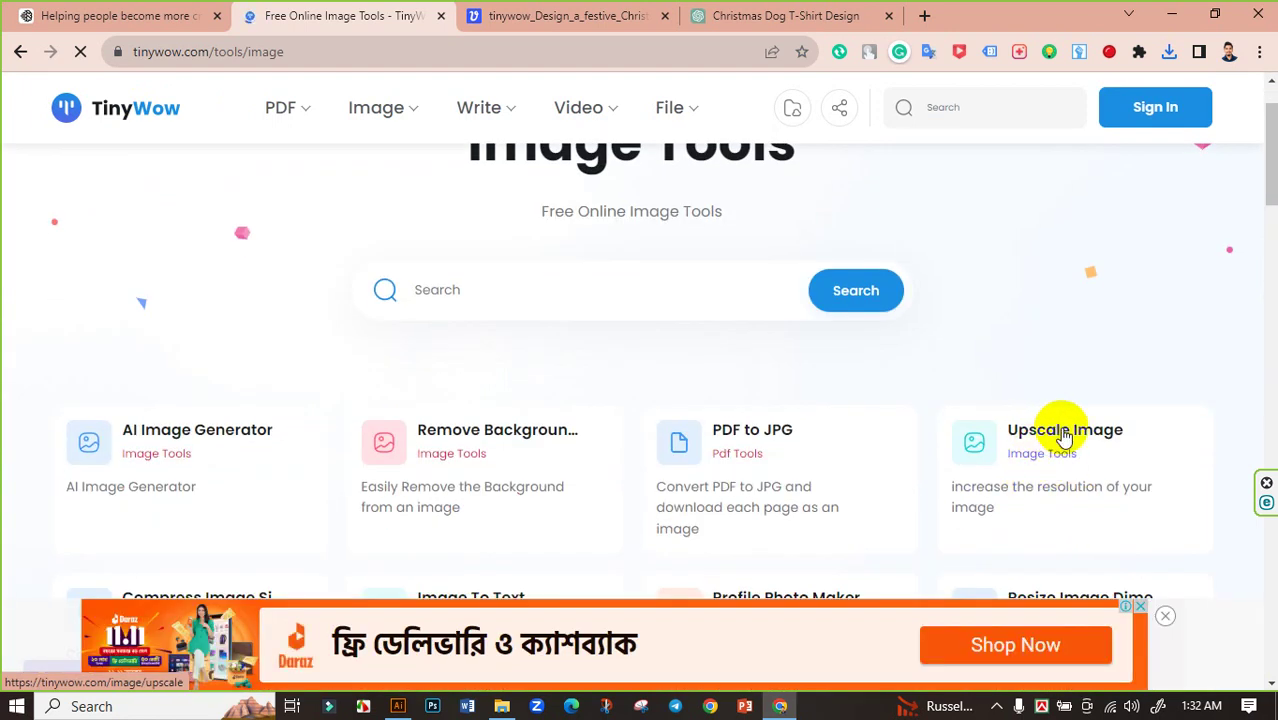
{"action": "scroll", "coordinate": [650, 310], "scroll_direction": "down", "scroll_amount": 2}
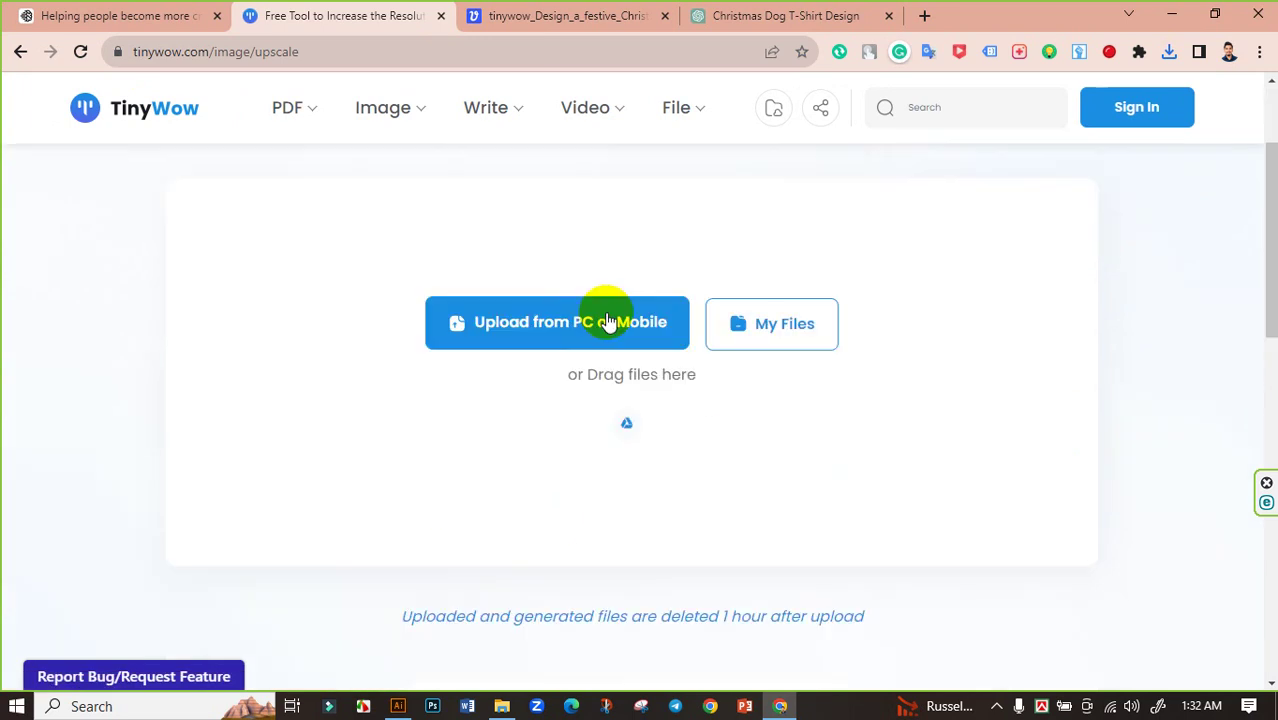
- Upload the Design_a_festive… JPG and start upscaling it with Increase 4x
{"action": "left_click", "coordinate": [520, 311]}
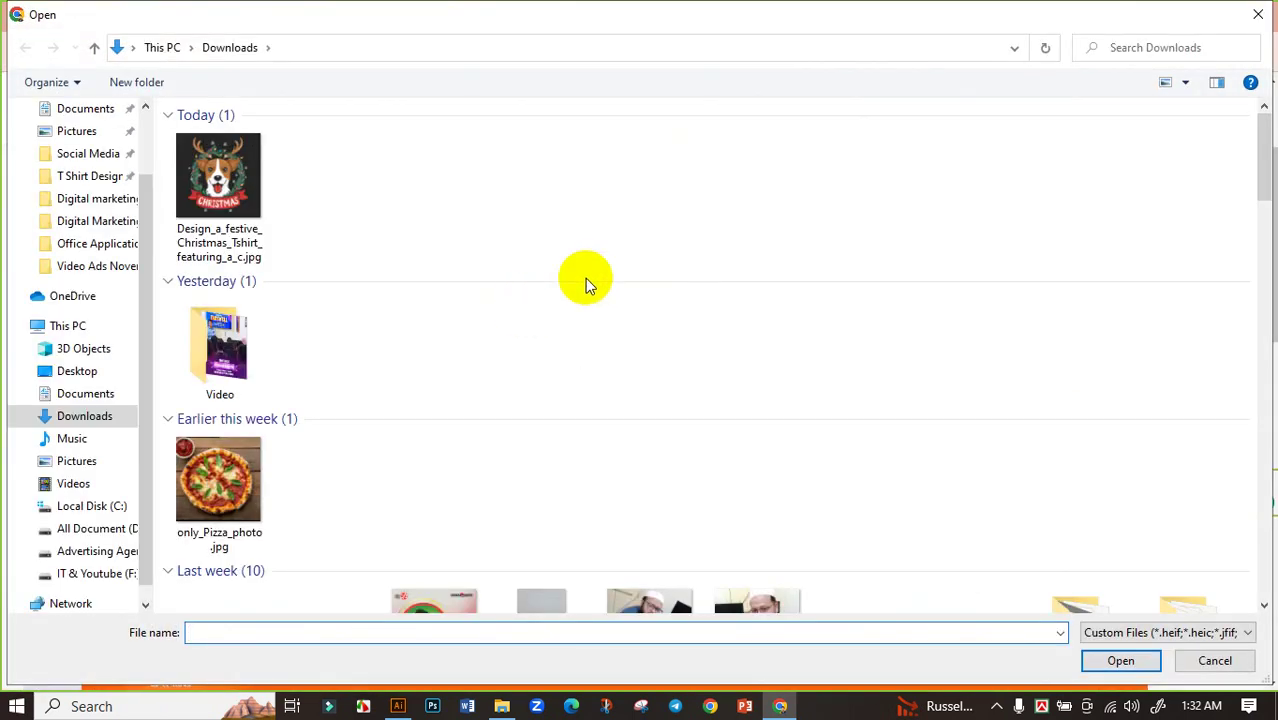
{"action": "left_click", "coordinate": [218, 170]}
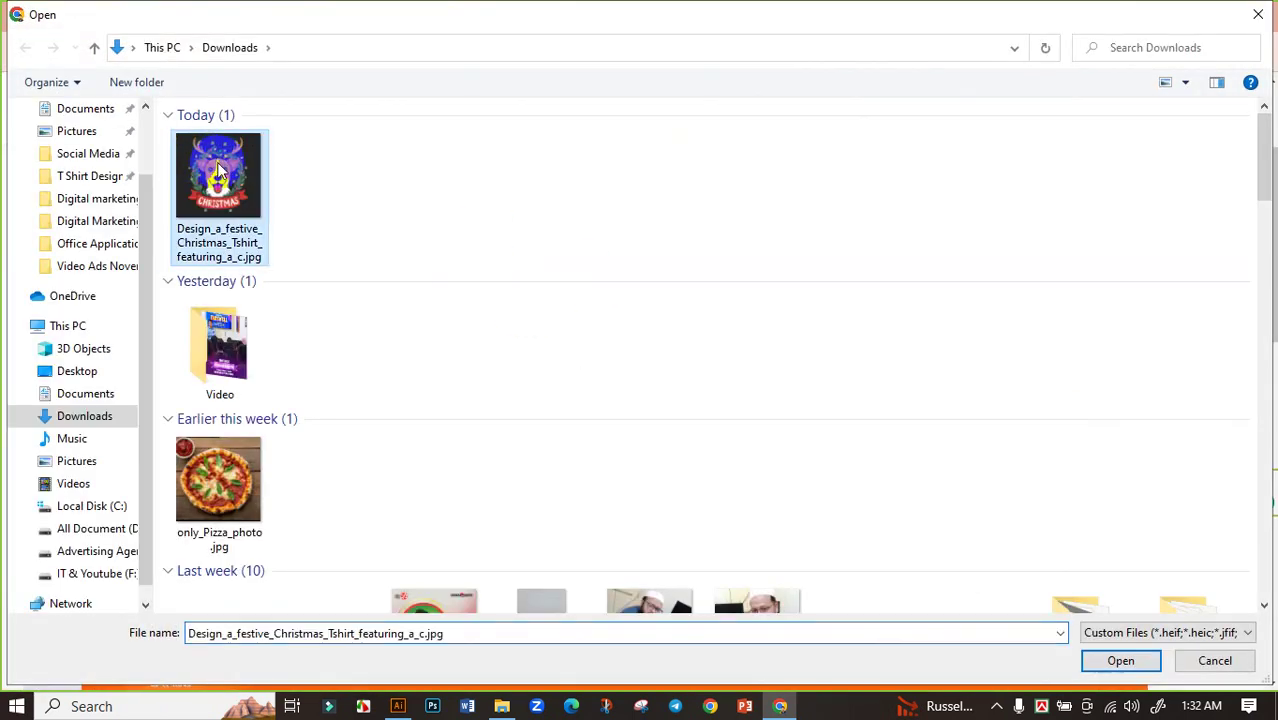
{"action": "left_click", "coordinate": [1106, 658]}
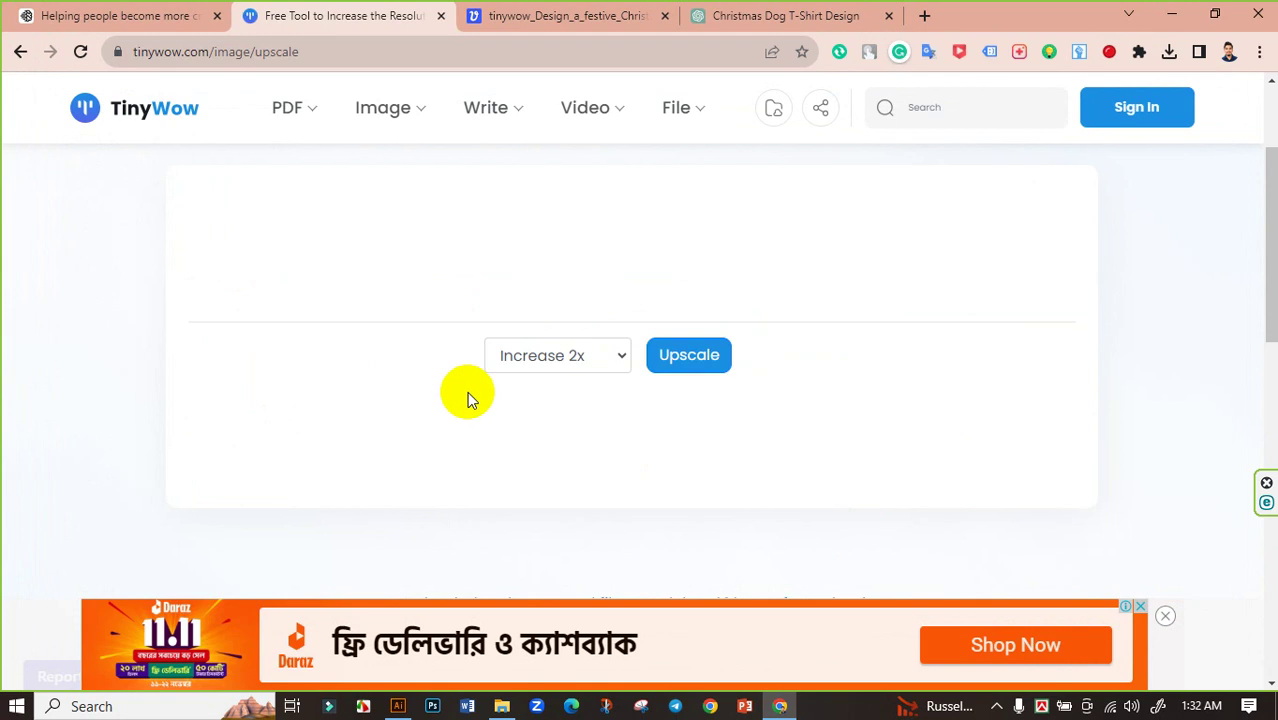
{"action": "left_click", "coordinate": [620, 360]}
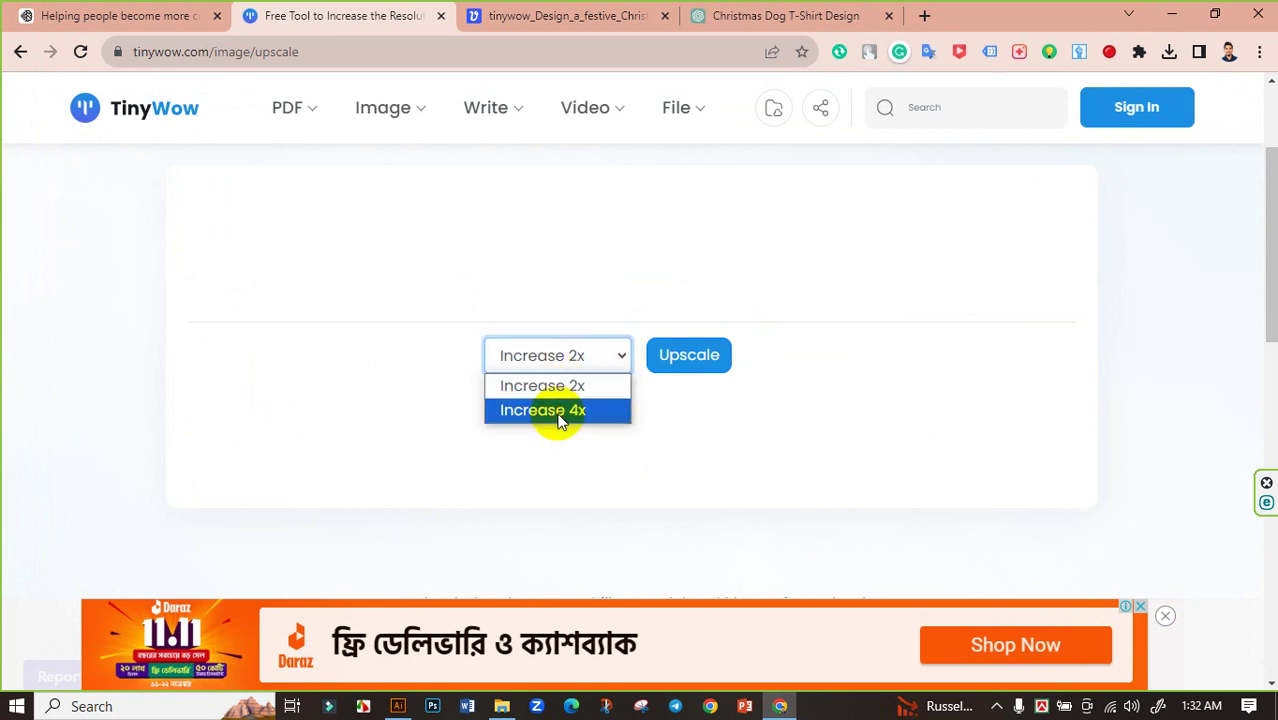
{"action": "left_click", "coordinate": [556, 410]}
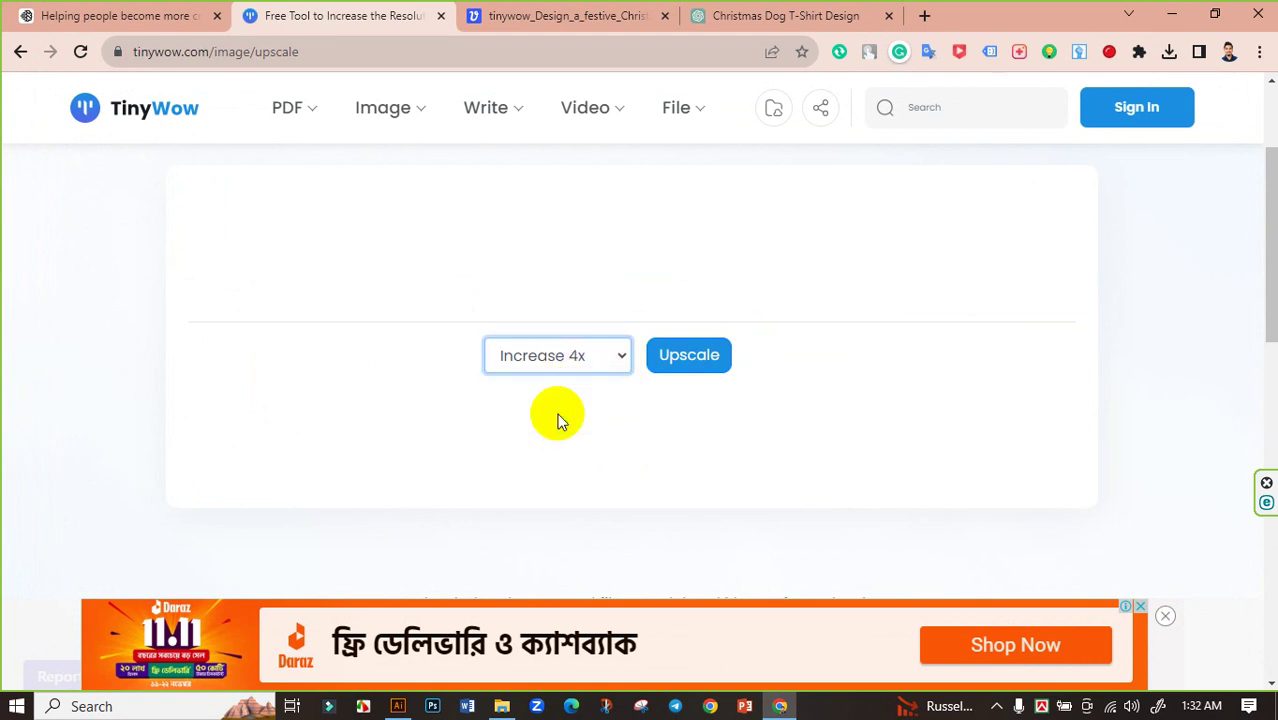
{"action": "left_click", "coordinate": [713, 360]}
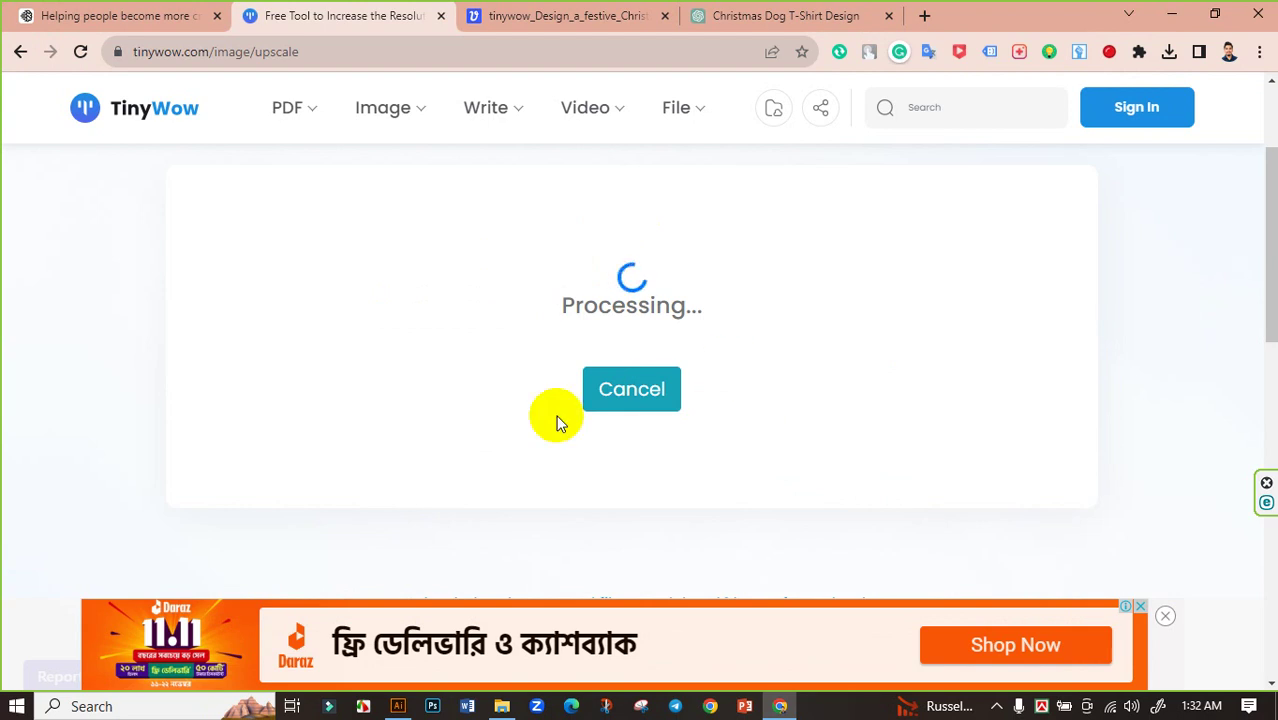
- Save the 4x upscaled dog image to the device and show it in the Downloads folder
{"action": "left_click", "coordinate": [502, 706]}
{"action": "left_click", "coordinate": [371, 216]}
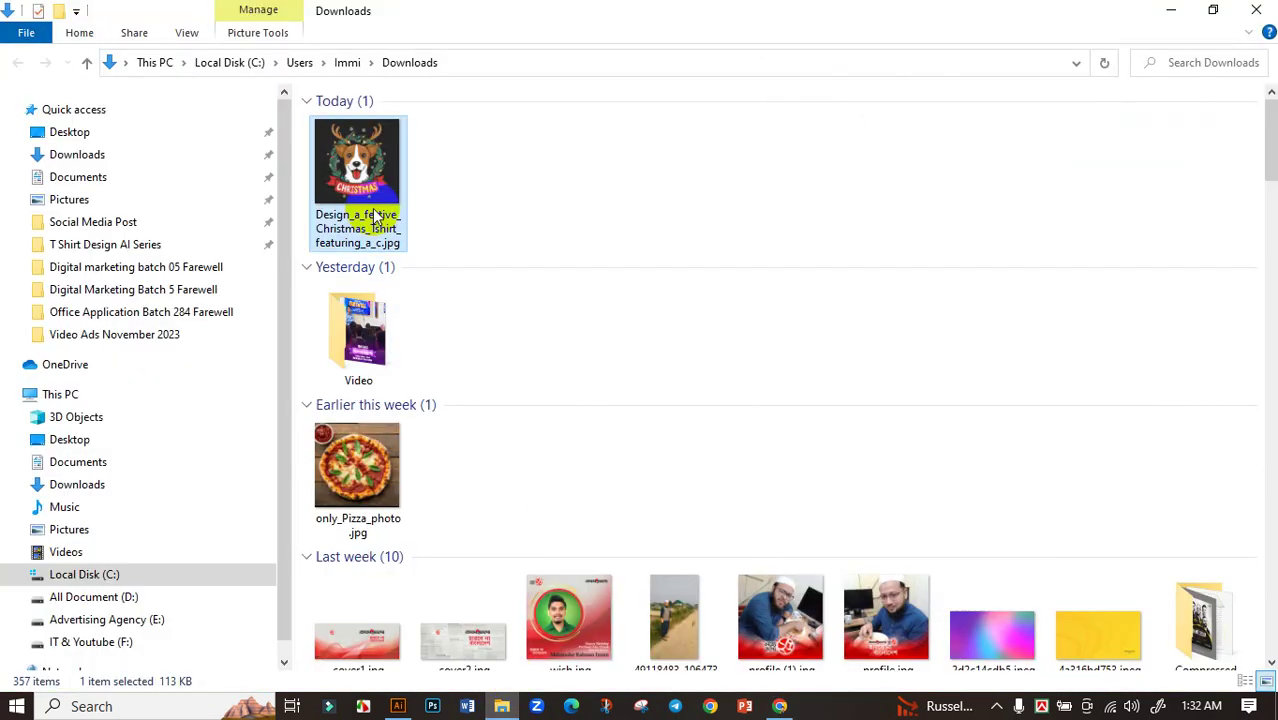
{"action": "left_click", "coordinate": [779, 706]}
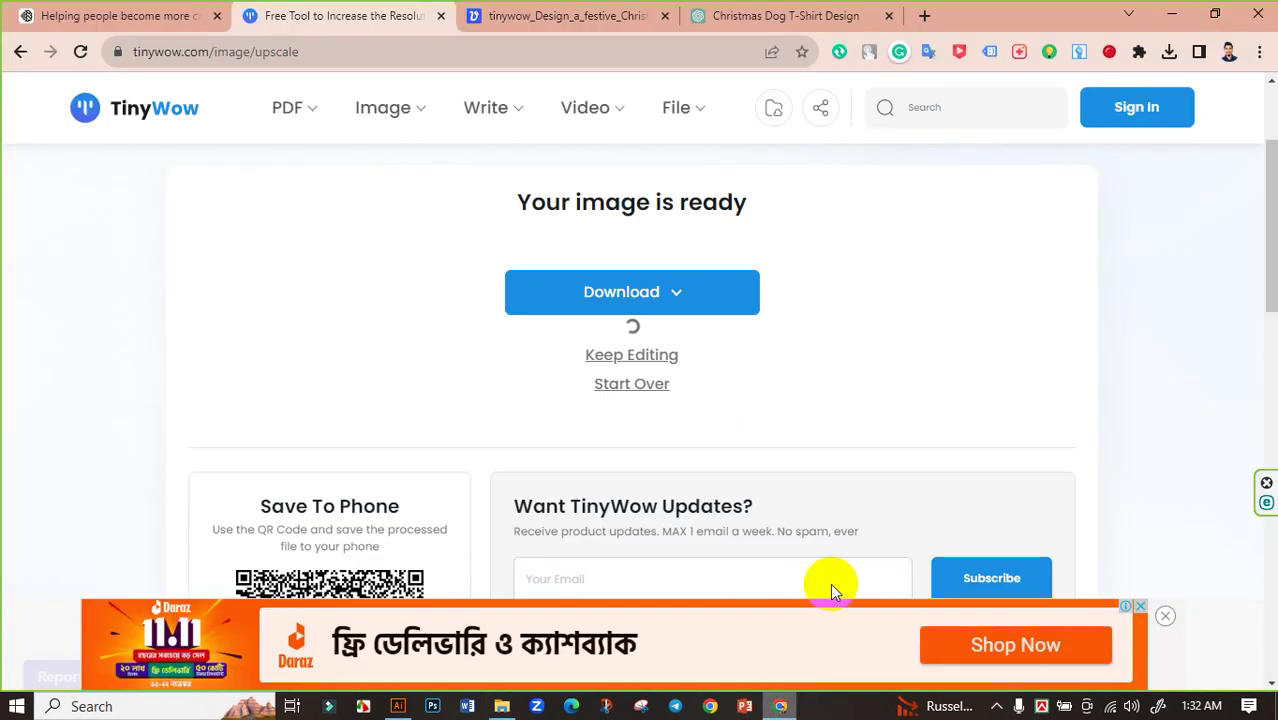
{"action": "left_click", "coordinate": [673, 295]}
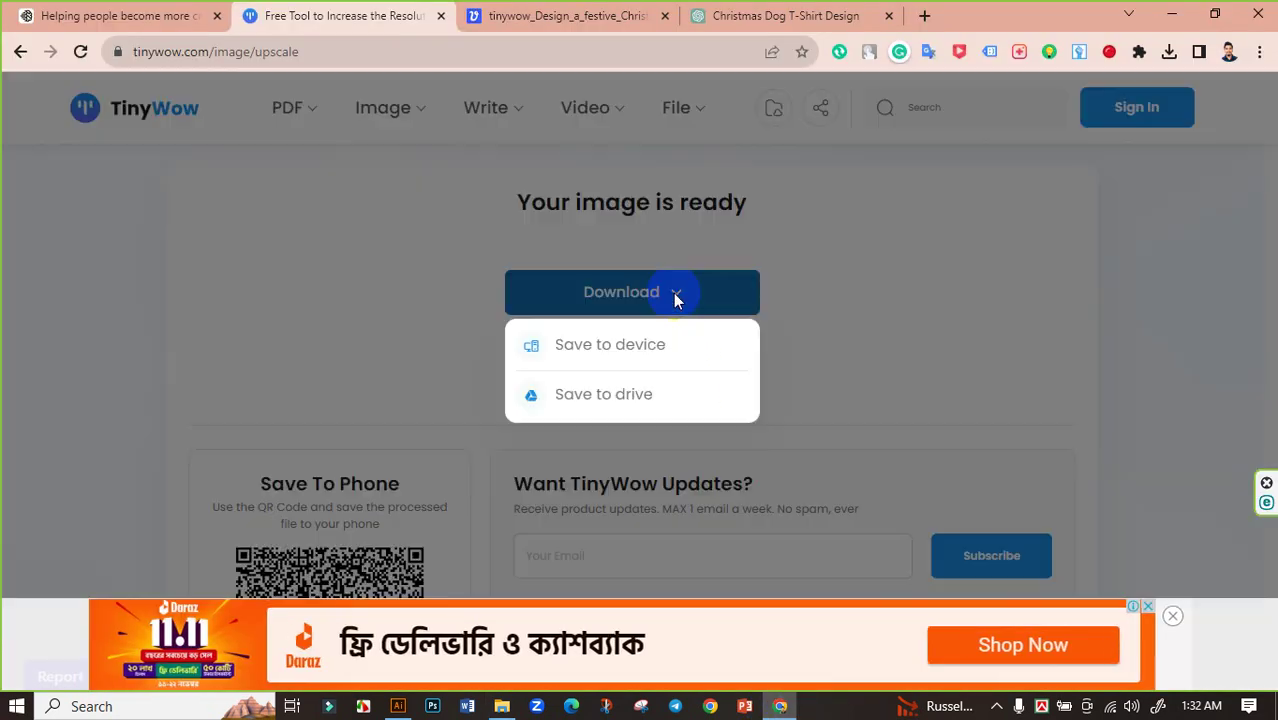
{"action": "left_click", "coordinate": [626, 346]}
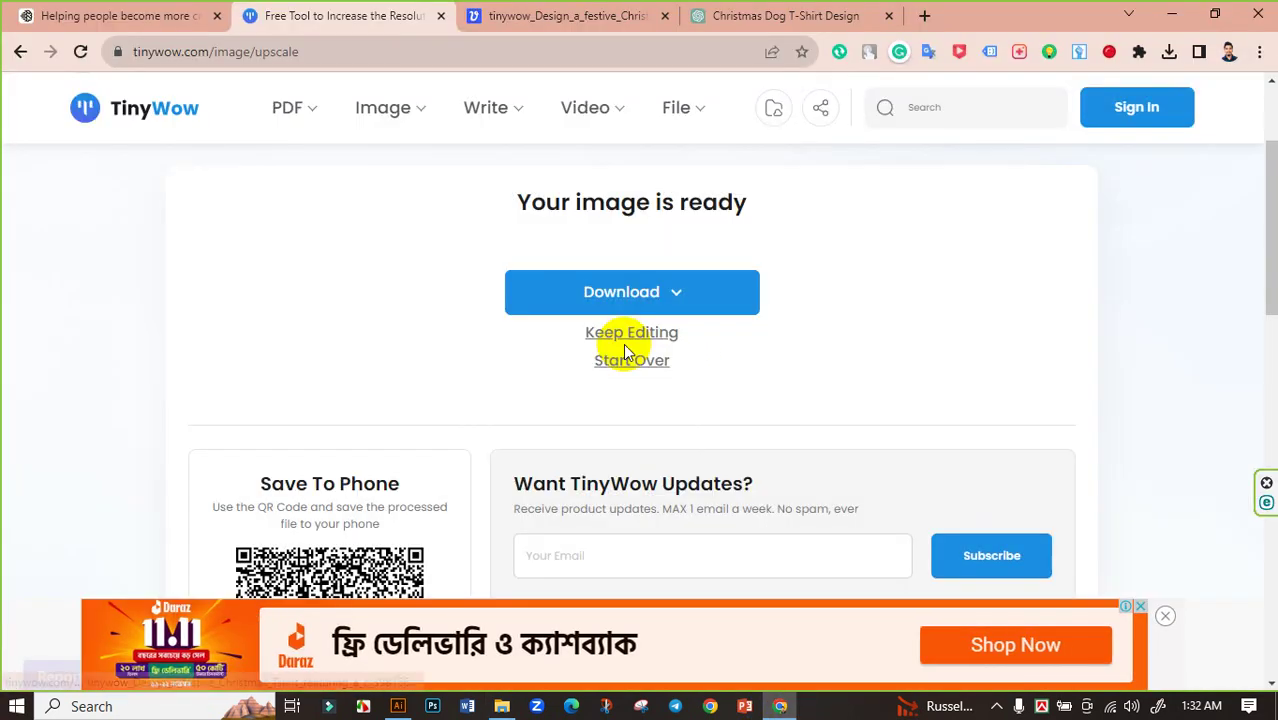
{"action": "left_click", "coordinate": [1169, 53]}
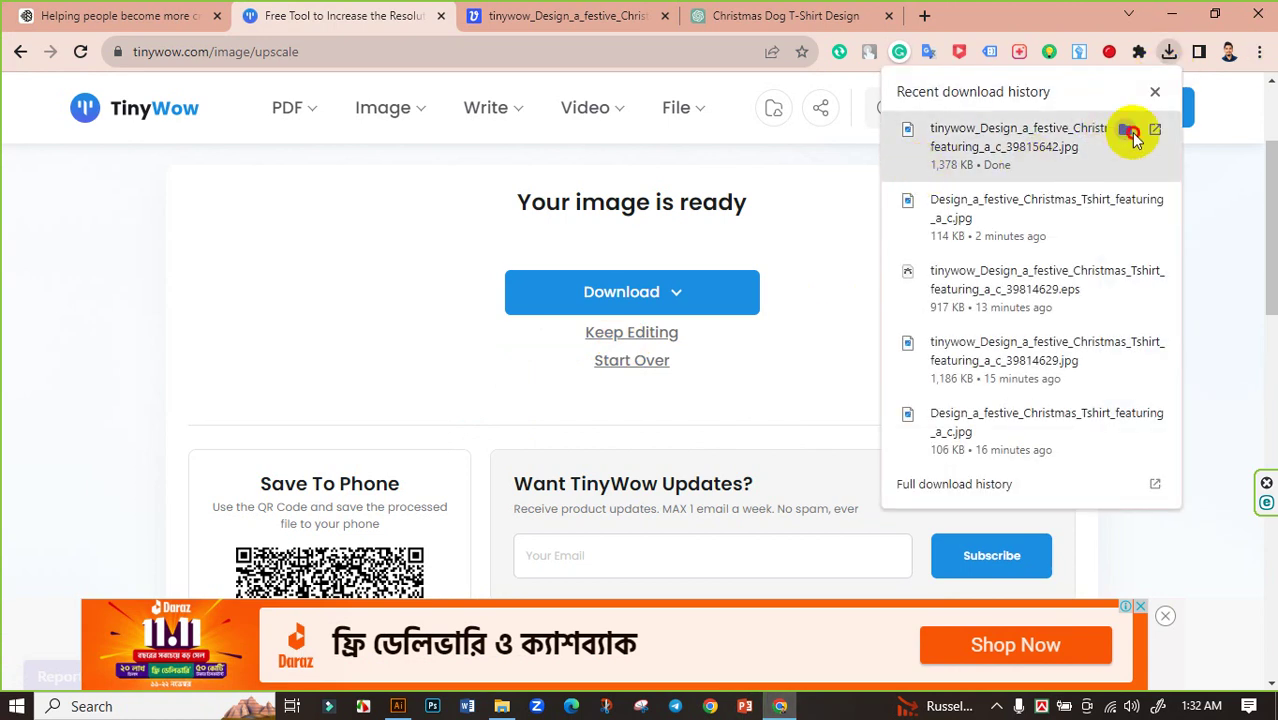
{"action": "left_click", "coordinate": [1129, 131]}
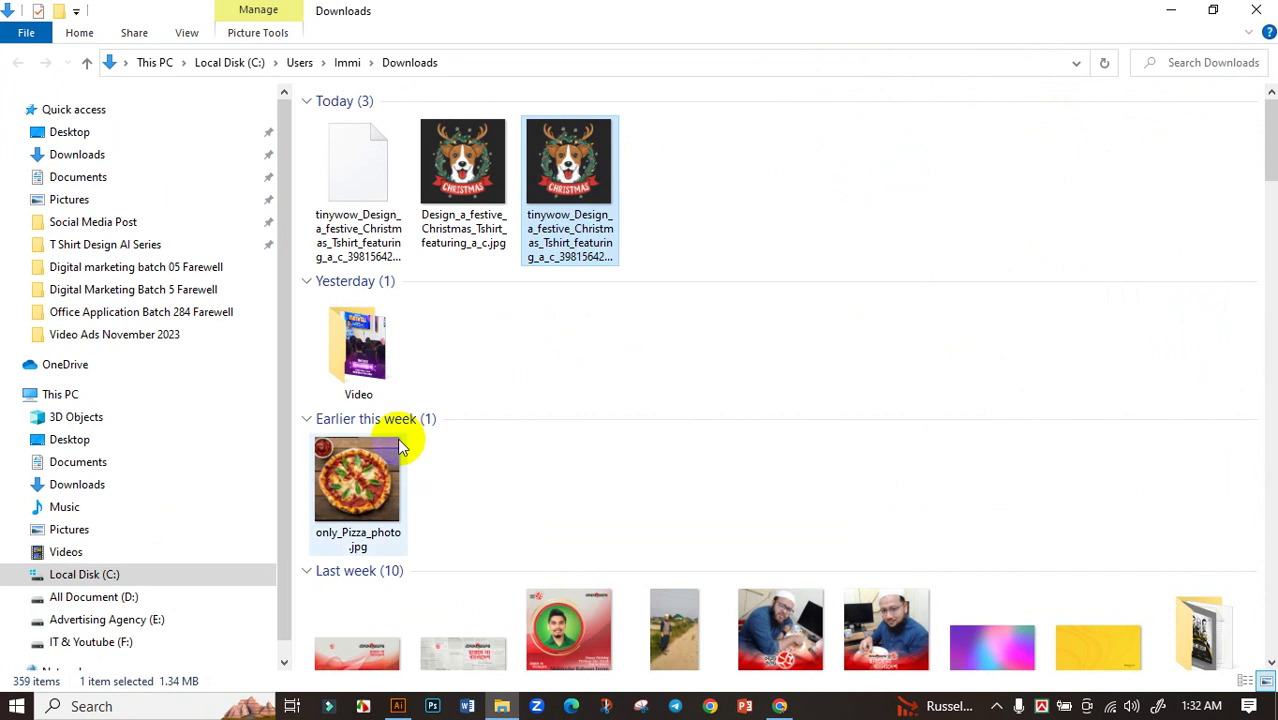
- View the upscaled dog JPG in Photos, zooming in on the CHRISTMAS banner, then close it
{"action": "double_click", "coordinate": [590, 188]}
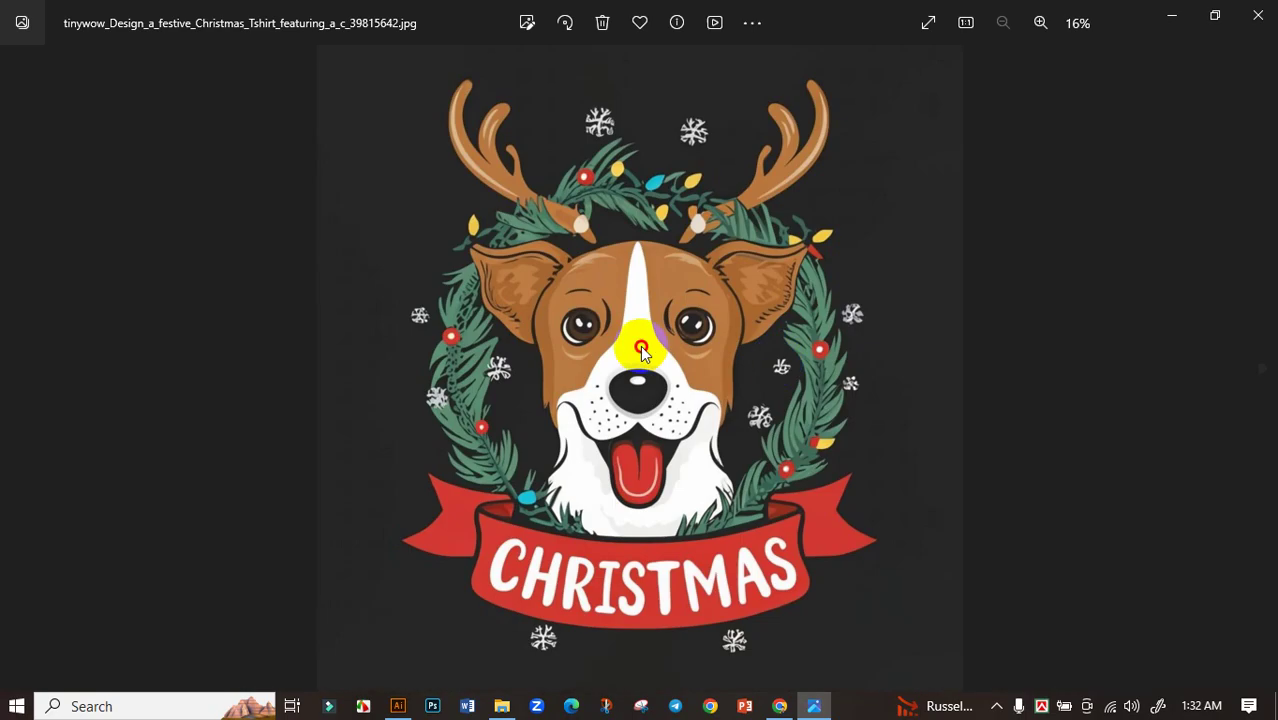
{"action": "scroll", "coordinate": [640, 345], "scroll_direction": "up", "scroll_amount": 3}
{"action": "left_click_drag", "start_coordinate": [636, 420], "coordinate": [675, 333]}
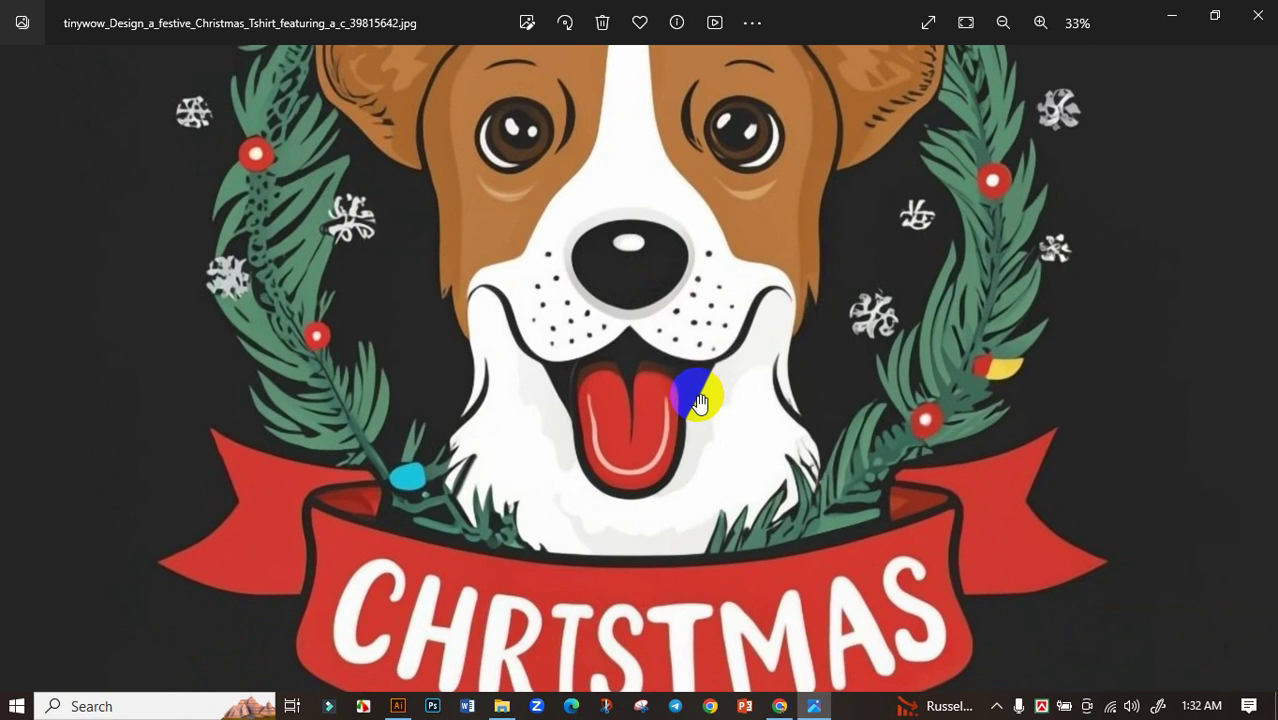
{"action": "scroll", "coordinate": [707, 420], "scroll_direction": "down", "scroll_amount": 3}
{"action": "left_click", "coordinate": [1258, 15]}
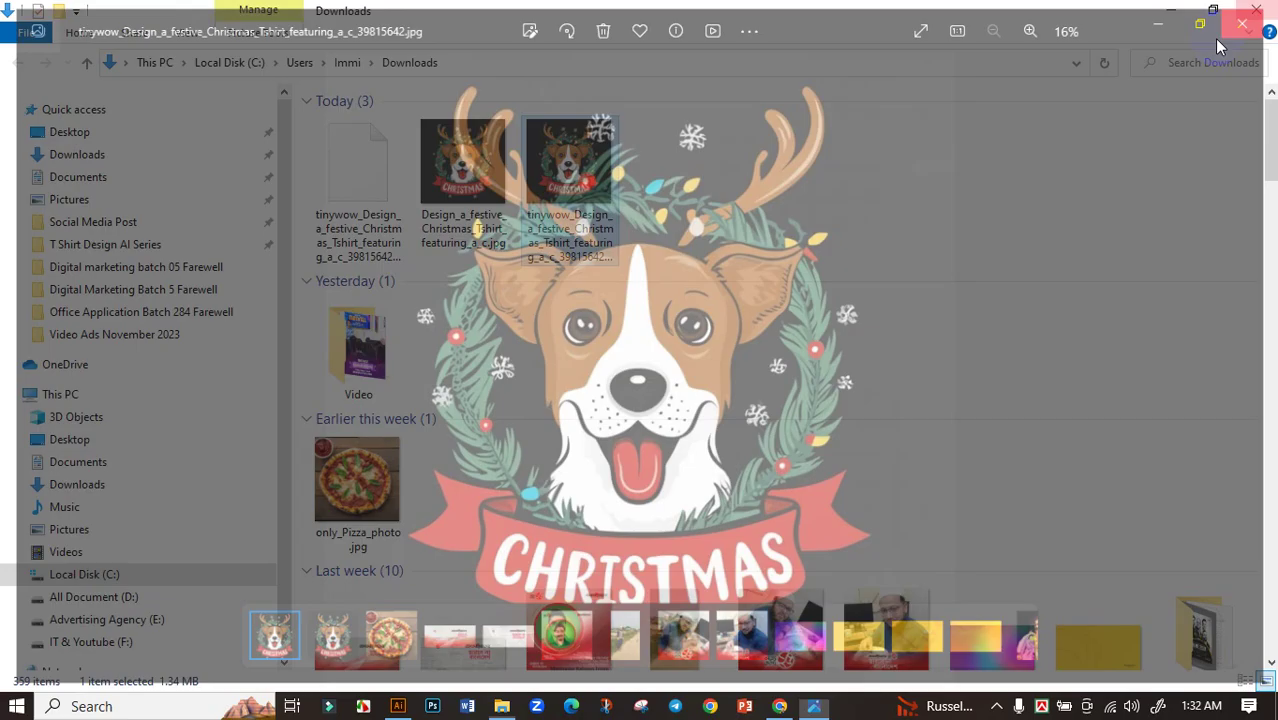
- Refresh the Downloads folder and return to the Ideogram dog design tab
{"action": "right_click", "coordinate": [690, 172]}
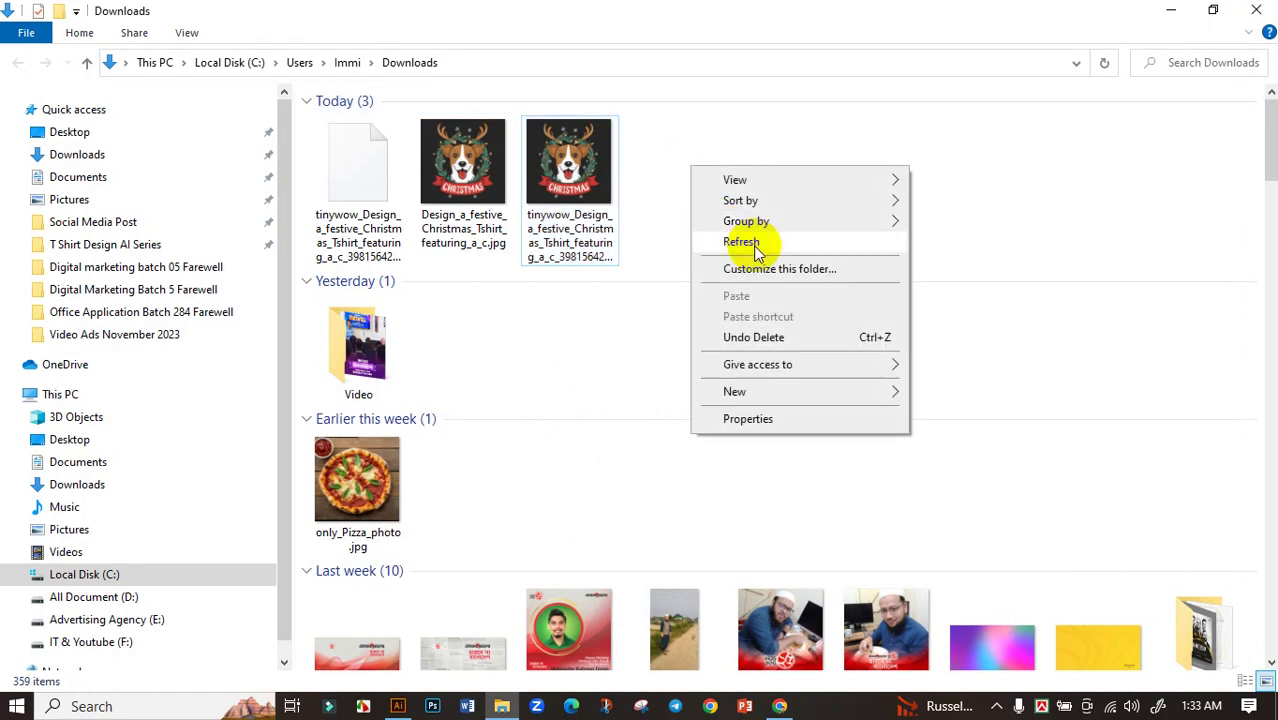
{"action": "left_click", "coordinate": [742, 241]}
{"action": "left_click", "coordinate": [786, 706]}
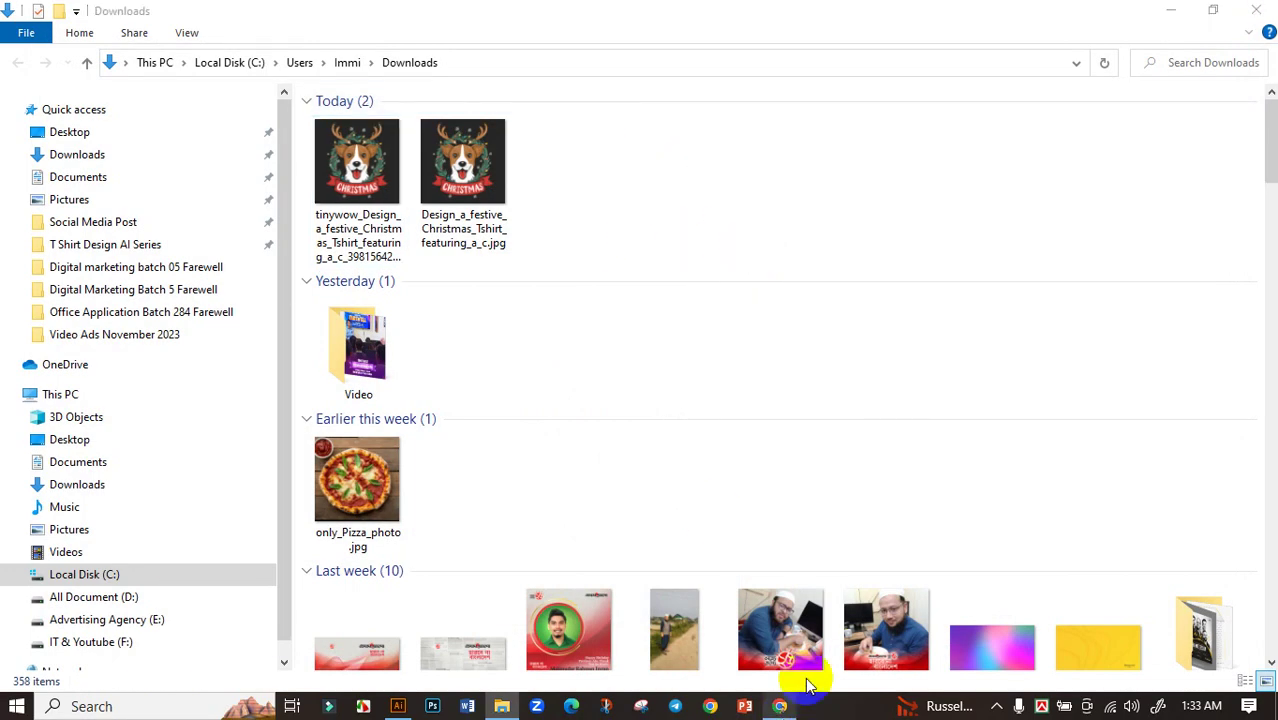
{"action": "left_click", "coordinate": [160, 15]}
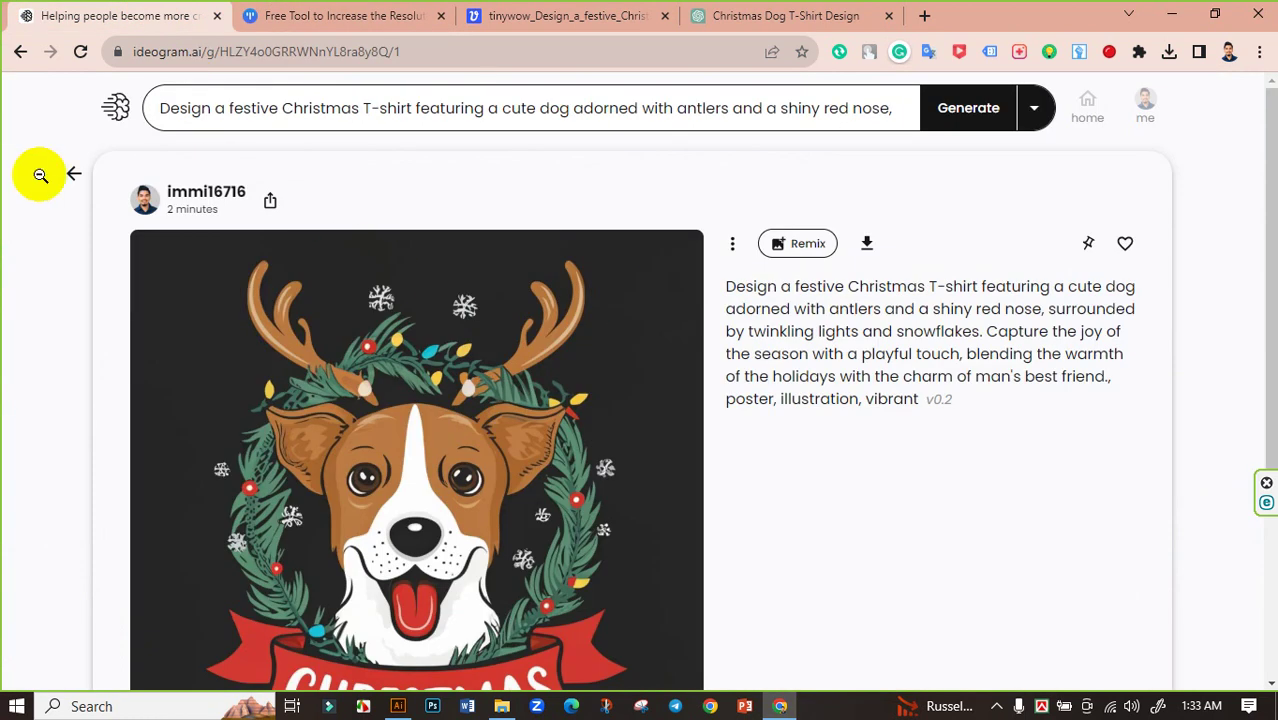
- Go to Ideogram's home feed, copy prompt 2's full text from ChatGPT, and switch back
{"action": "left_click", "coordinate": [112, 107]}
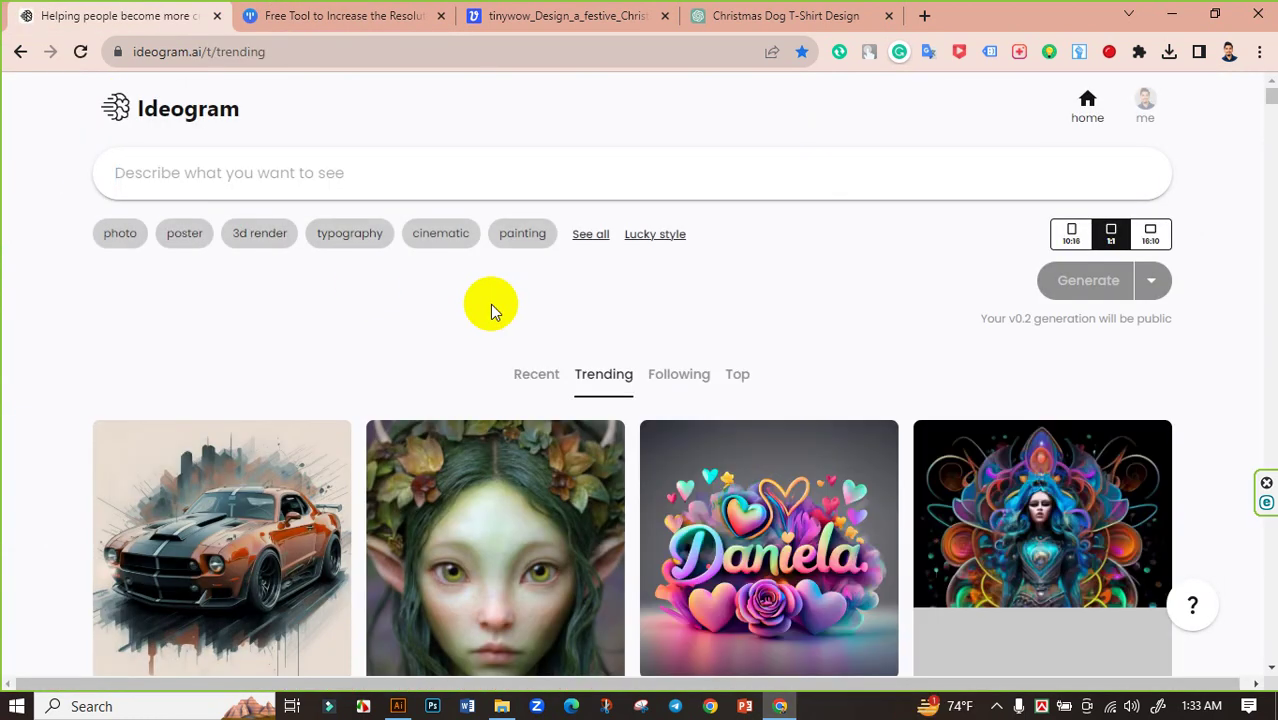
{"action": "left_click", "coordinate": [775, 15]}
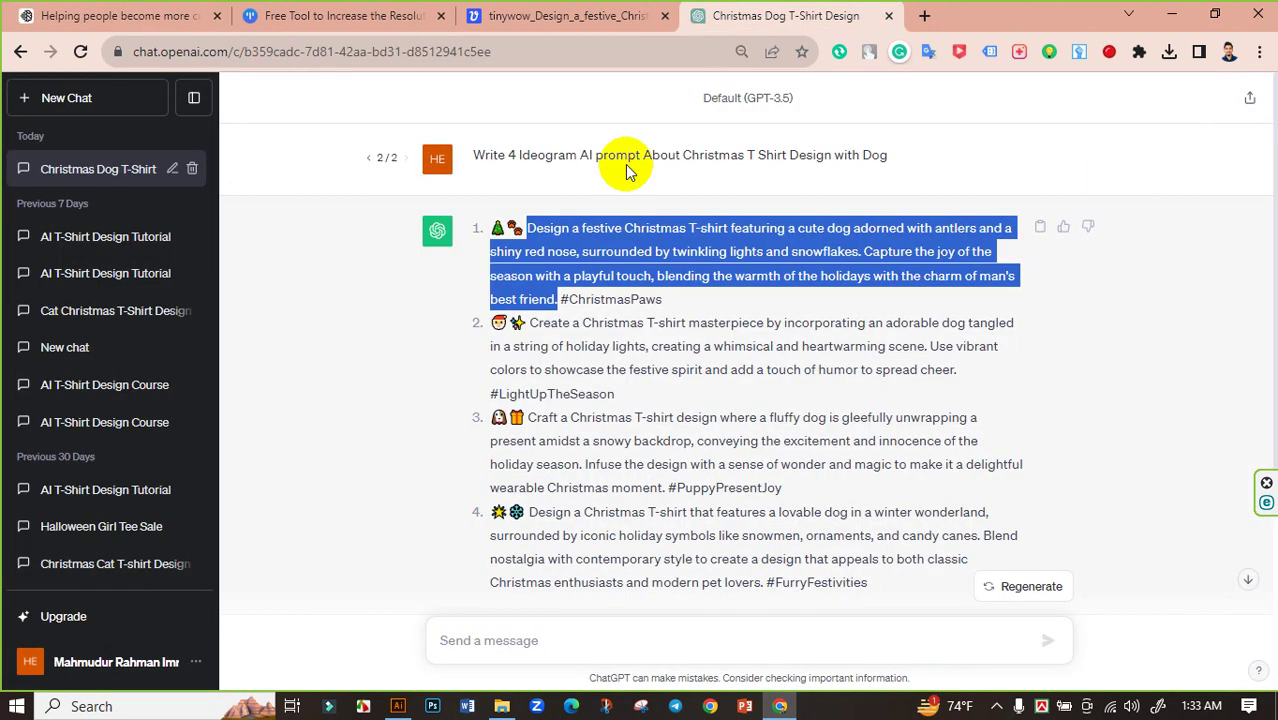
{"action": "left_click", "coordinate": [595, 400]}
{"action": "left_click_drag", "start_coordinate": [958, 370], "coordinate": [537, 334]}
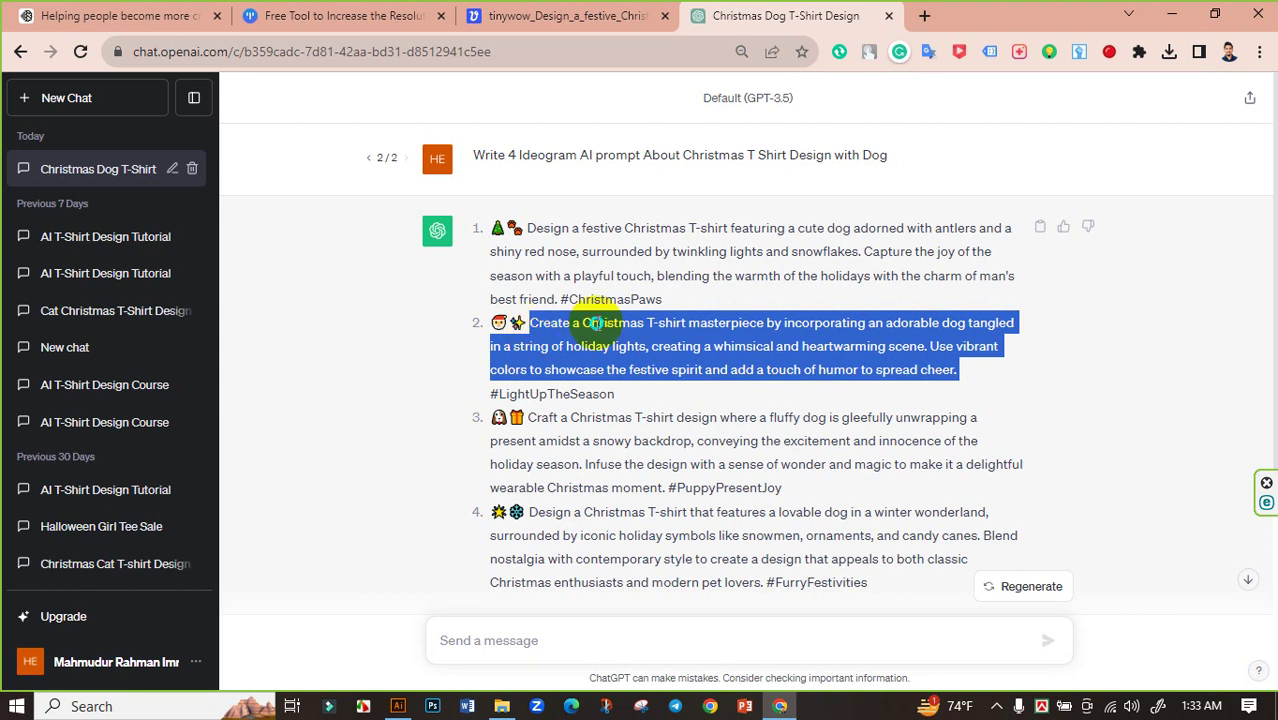
{"action": "right_click", "coordinate": [608, 328]}
{"action": "left_click", "coordinate": [632, 337]}
{"action": "left_click", "coordinate": [110, 15]}
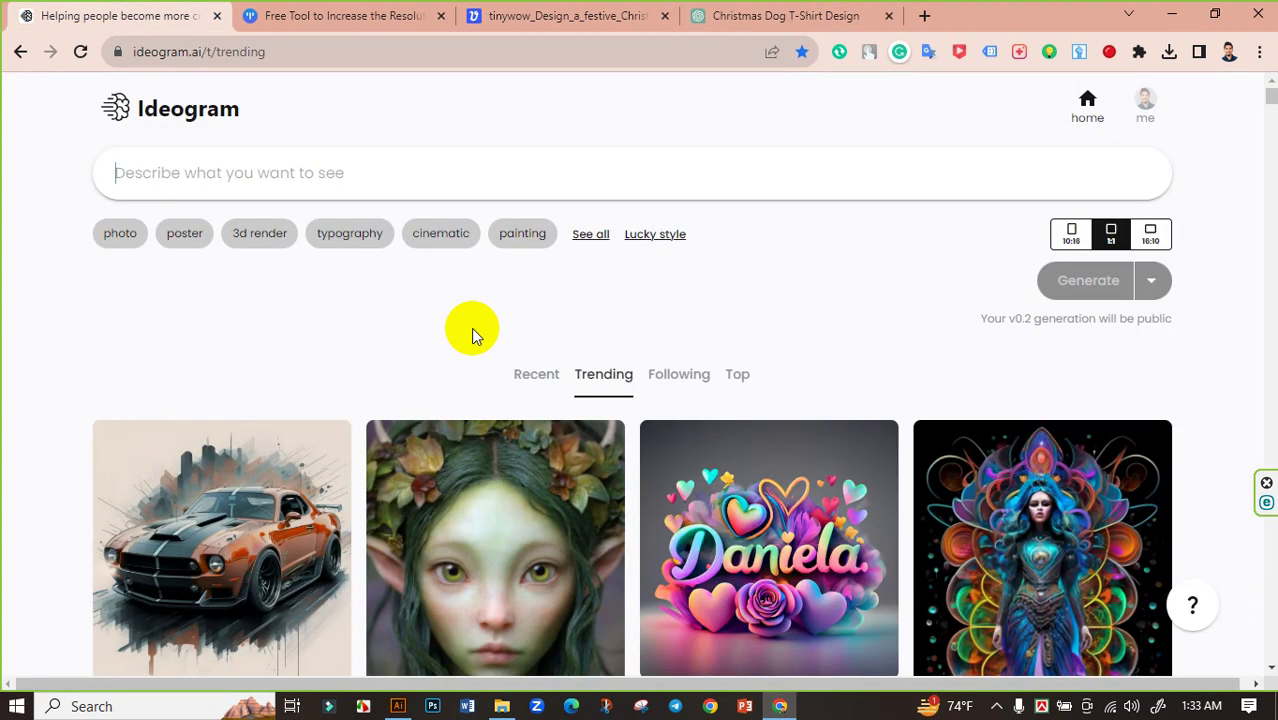
- Paste the dog-tangled-in-holiday-lights prompt, tag it poster and illustration, and generate
{"action": "left_click", "coordinate": [274, 173]}
{"action": "key", "text": "ctrl+v"}
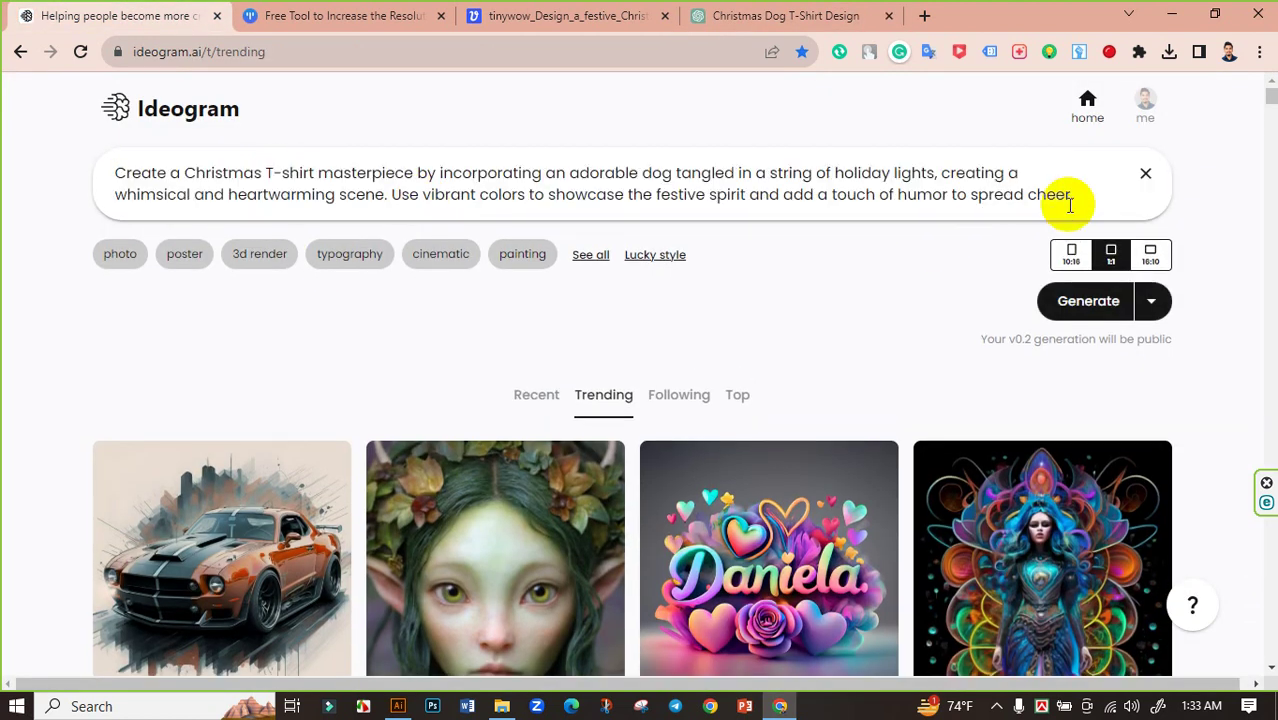
{"action": "left_click", "coordinate": [585, 256]}
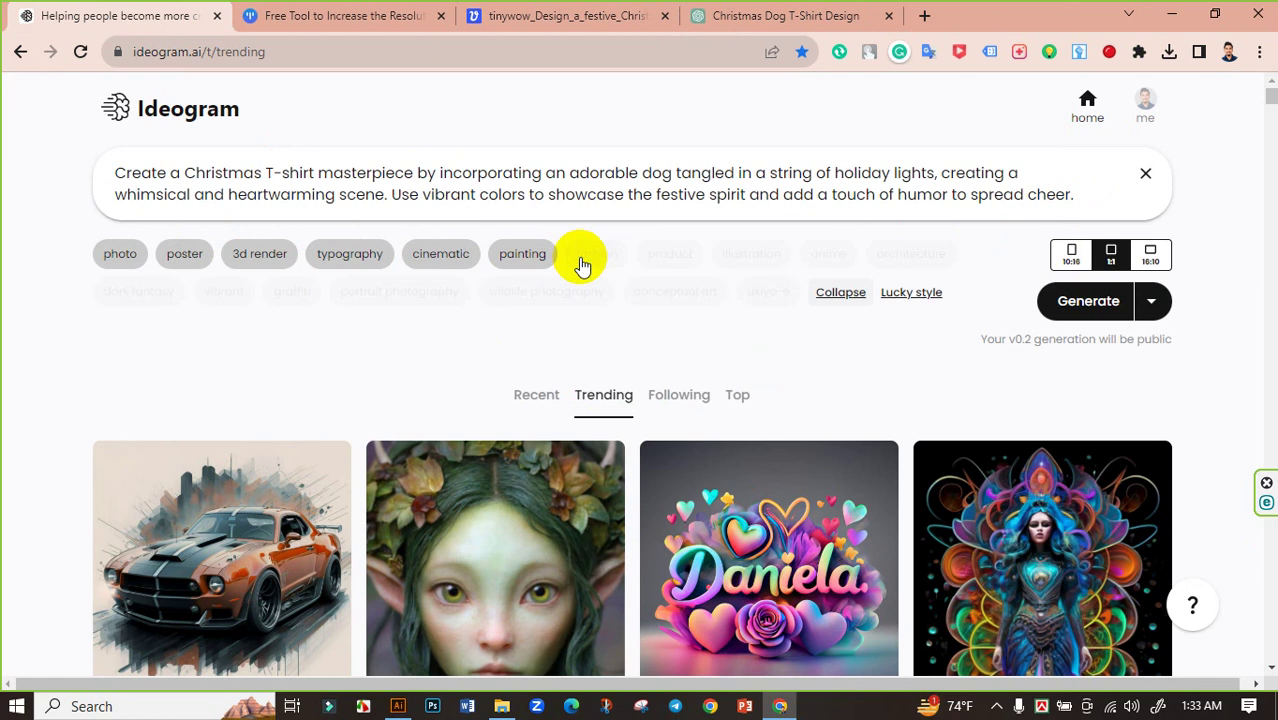
{"action": "left_click", "coordinate": [172, 258]}
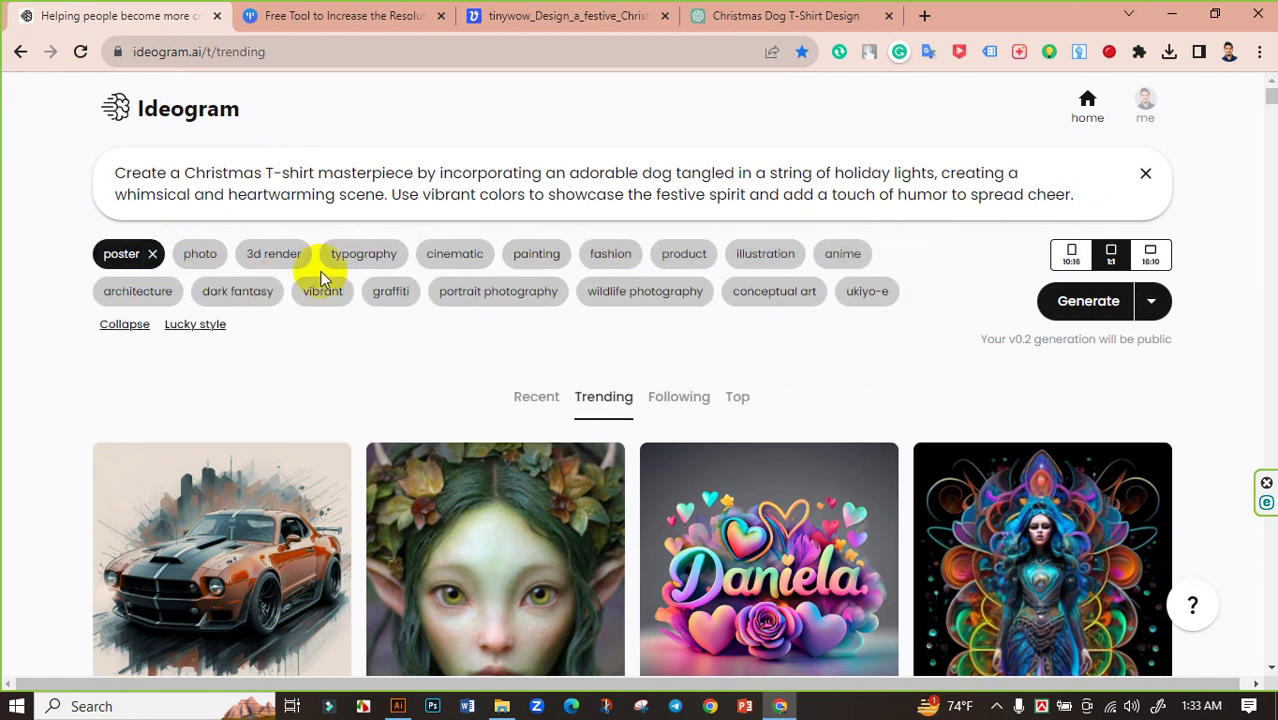
{"action": "left_click", "coordinate": [770, 258]}
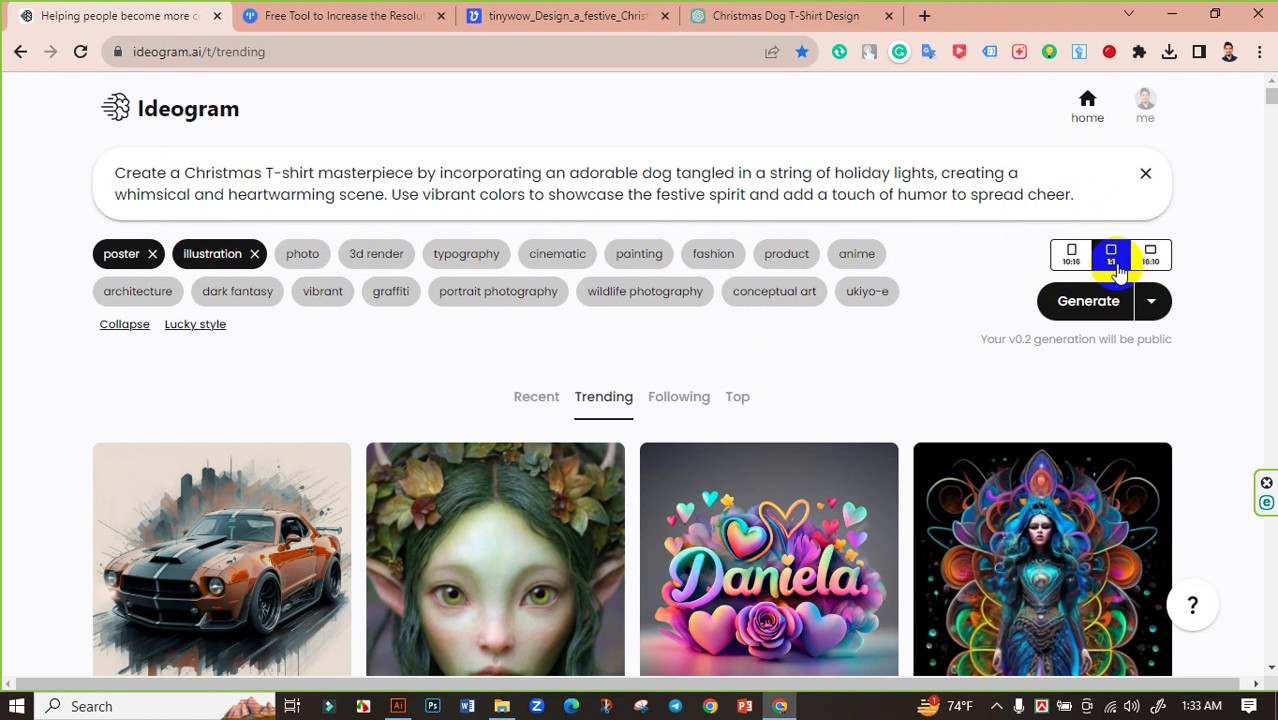
{"action": "left_click", "coordinate": [1083, 304]}
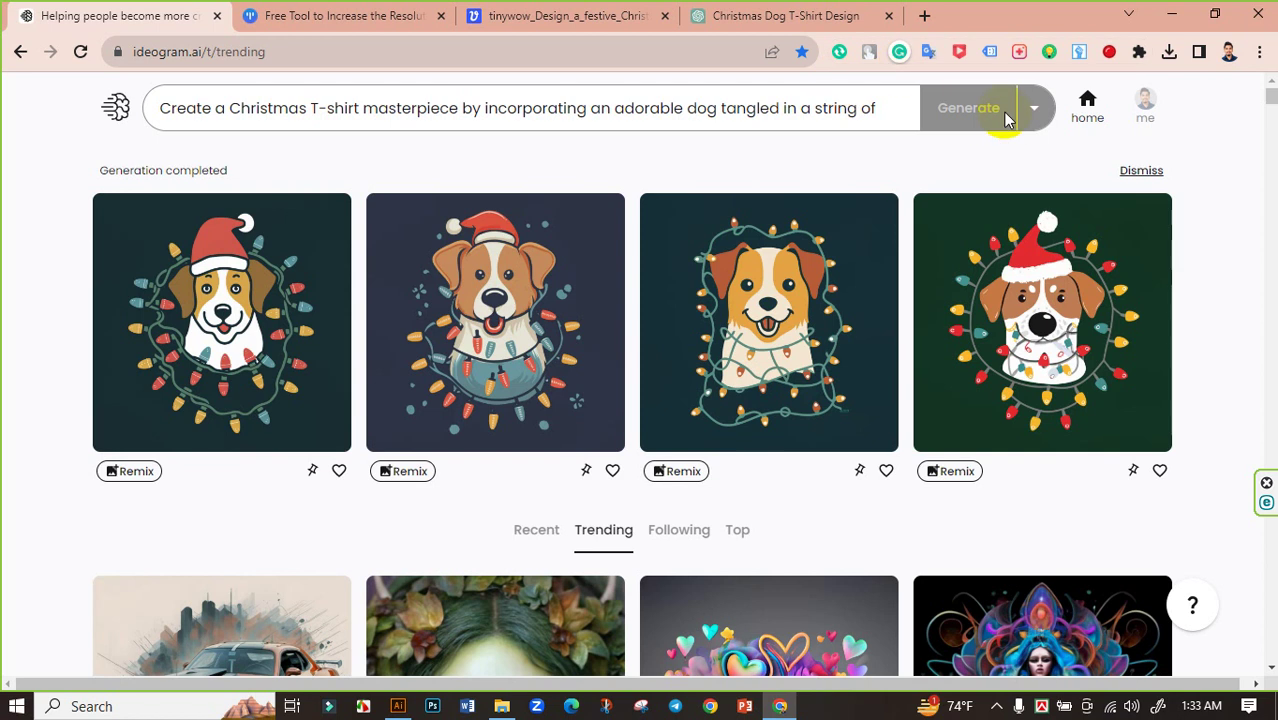
- Open the first light-tangled dog design in the detail view
{"action": "left_click", "coordinate": [610, 105]}
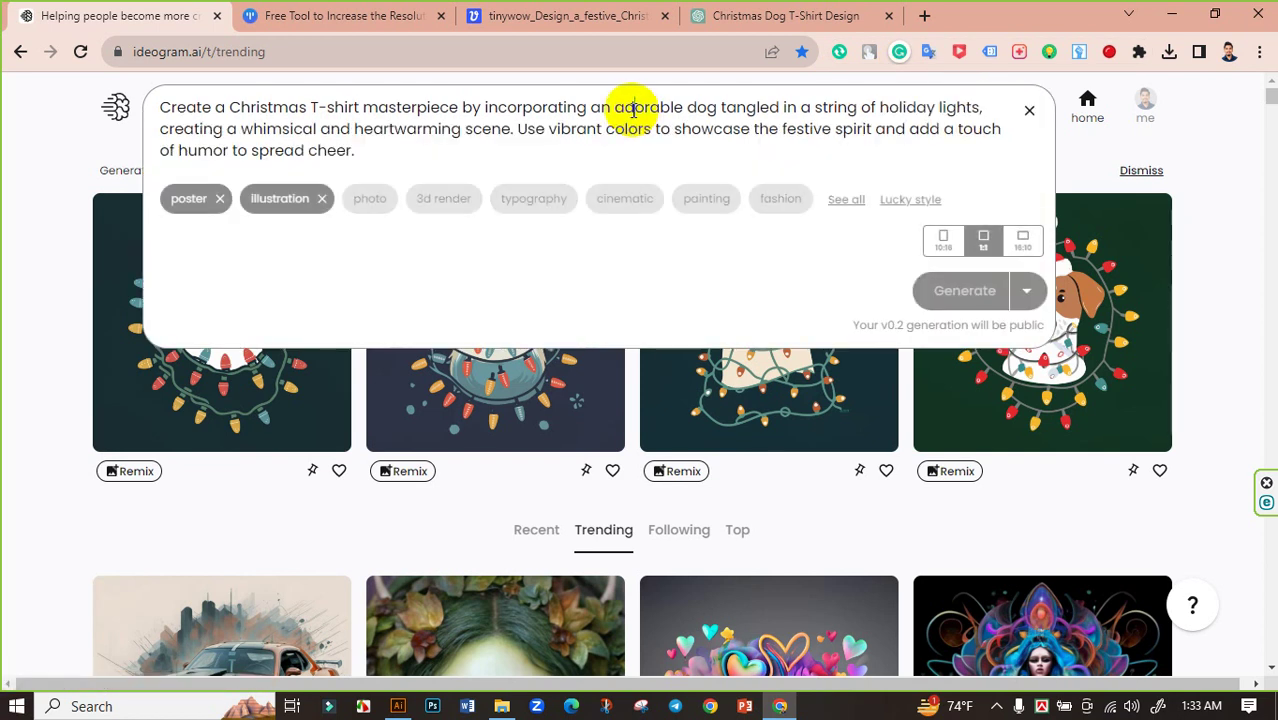
{"action": "left_click", "coordinate": [29, 160]}
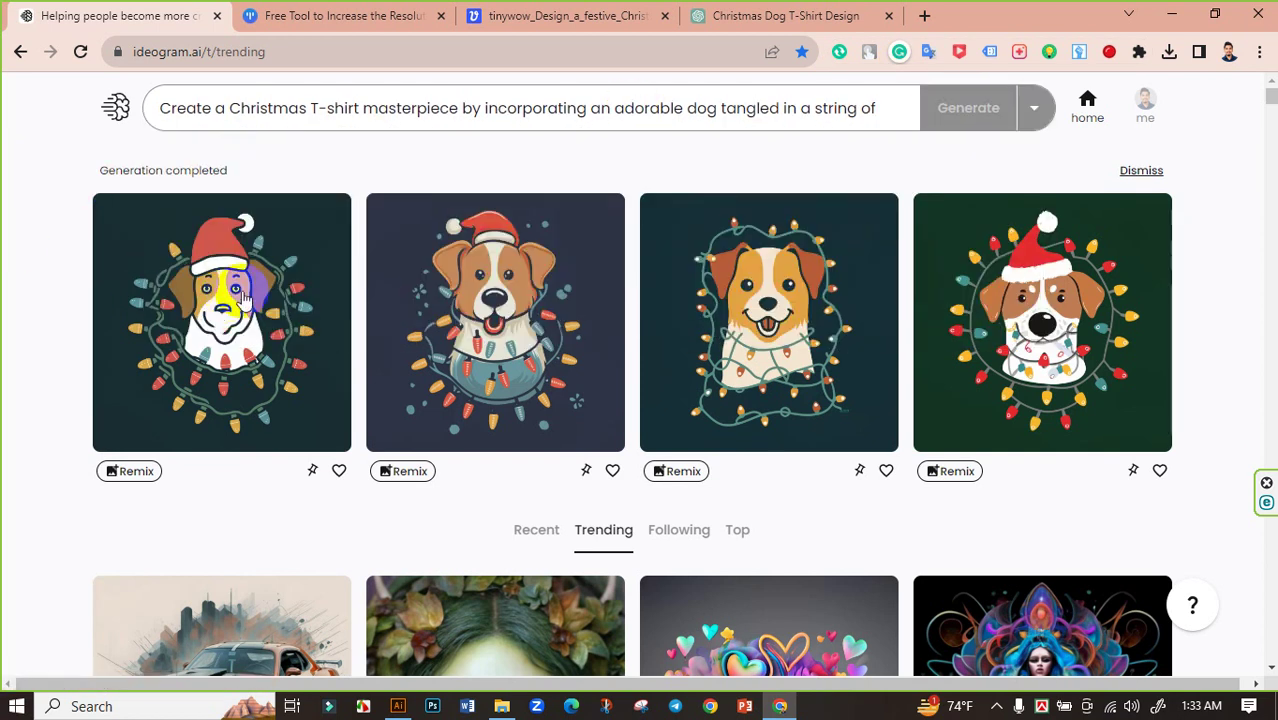
{"action": "left_click", "coordinate": [243, 300]}
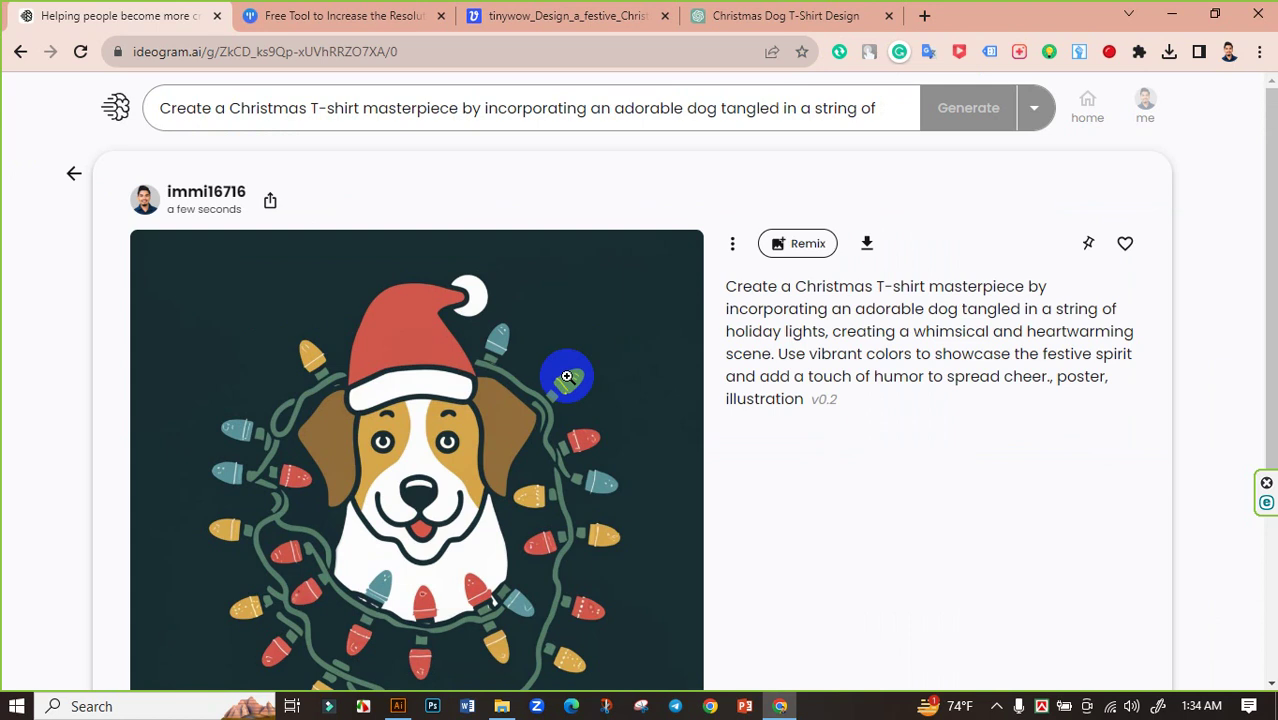
{"action": "scroll", "coordinate": [566, 384], "scroll_direction": "down", "scroll_amount": 2}
{"action": "scroll", "coordinate": [578, 410], "scroll_direction": "up", "scroll_amount": 1}
{"action": "scroll", "coordinate": [578, 410], "scroll_direction": "down", "scroll_amount": 3}
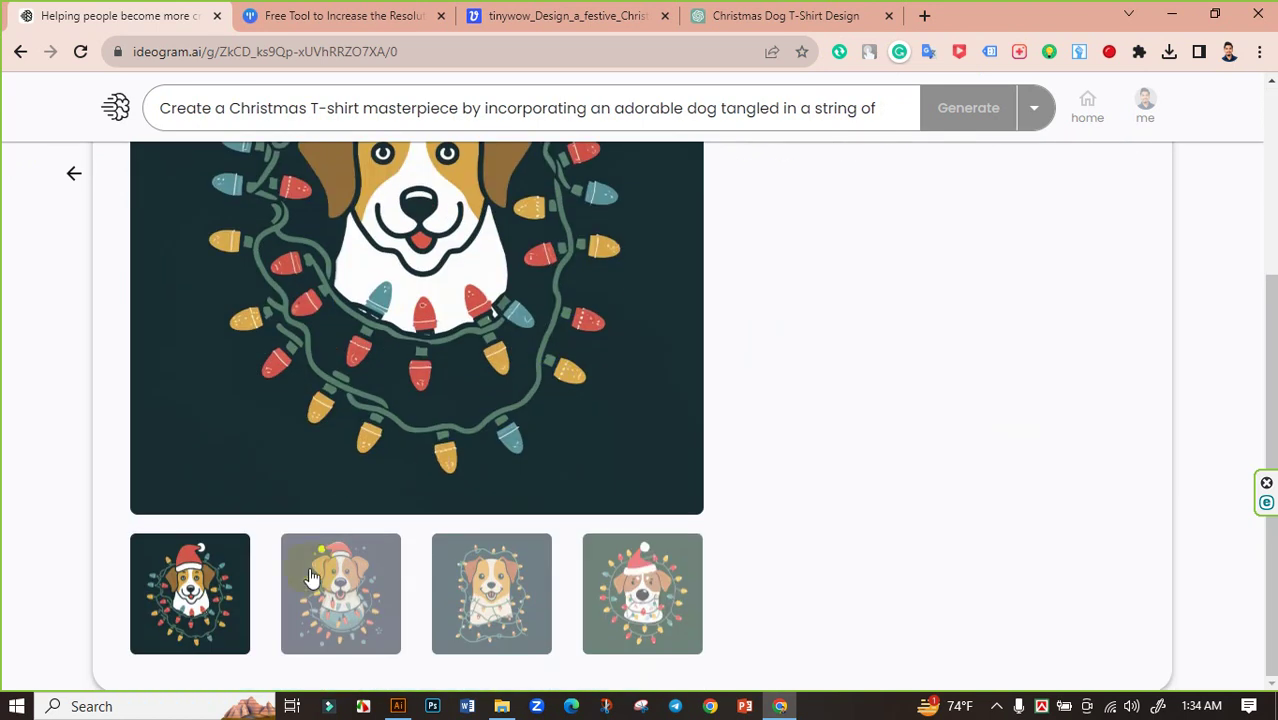
- View the second, third and fourth light-tangled dog designs, then return home
{"action": "left_click", "coordinate": [305, 579]}
{"action": "scroll", "coordinate": [528, 294], "scroll_direction": "down", "scroll_amount": 2}
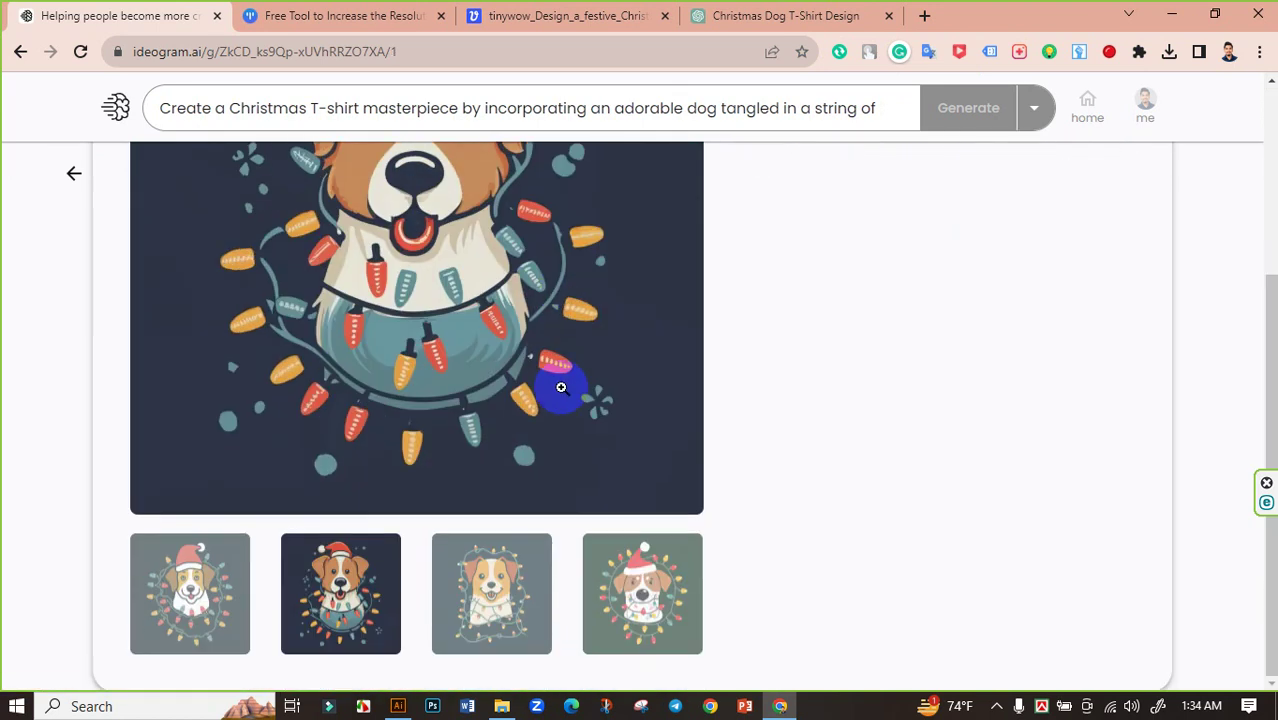
{"action": "left_click", "coordinate": [485, 589]}
{"action": "scroll", "coordinate": [585, 334], "scroll_direction": "down", "scroll_amount": 2}
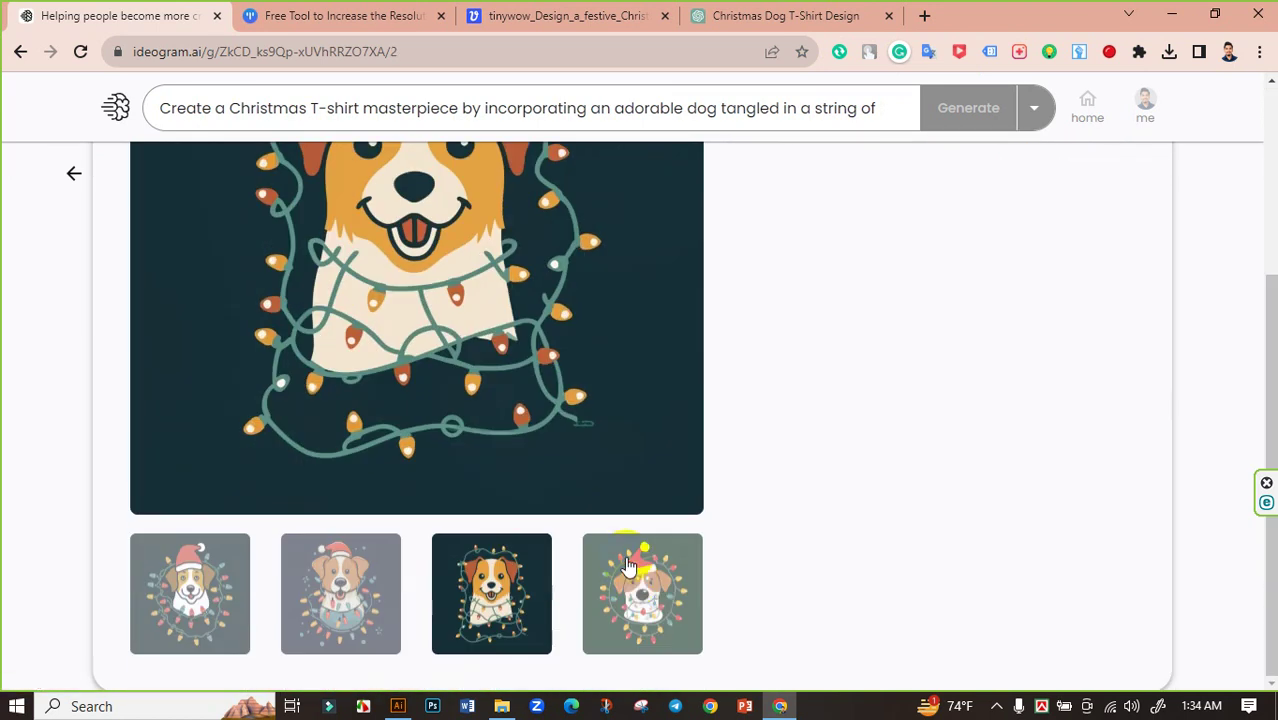
{"action": "left_click", "coordinate": [630, 582]}
{"action": "left_click", "coordinate": [72, 175]}
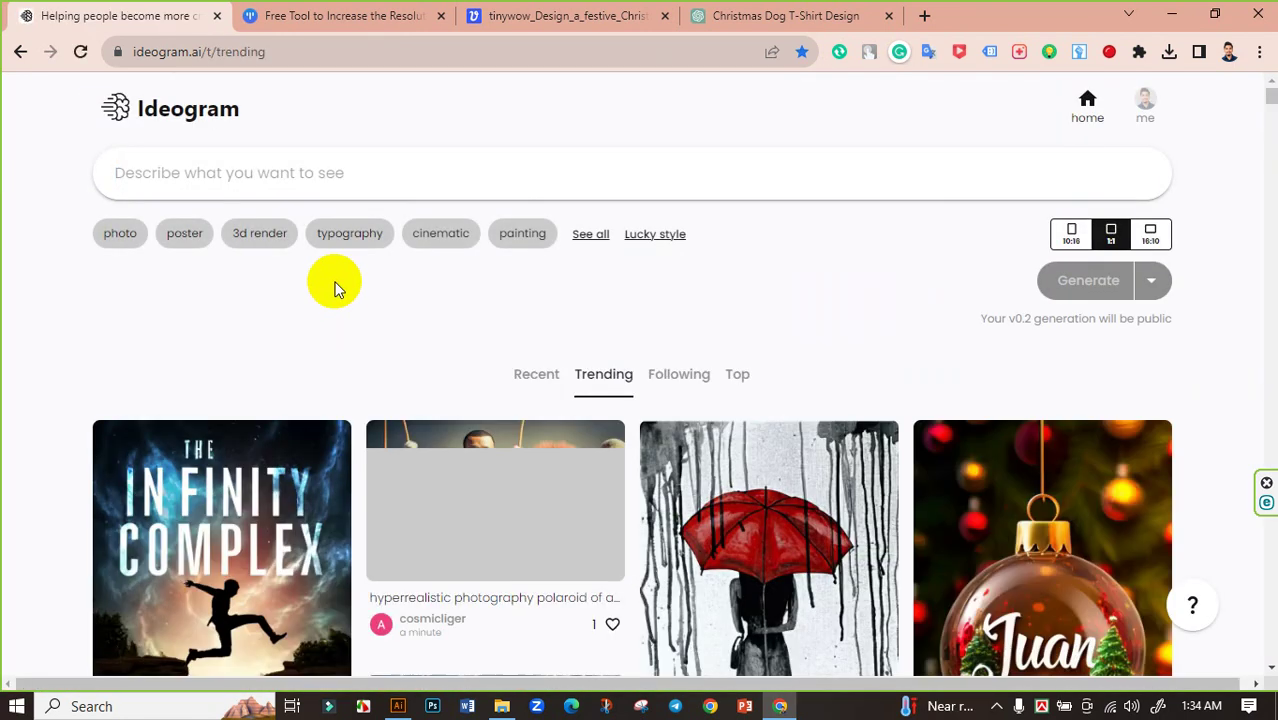
- Copy ChatGPT's prompt 3 about a fluffy dog unwrapping a present into the clipboard for Ideogram
{"action": "left_click", "coordinate": [820, 8]}
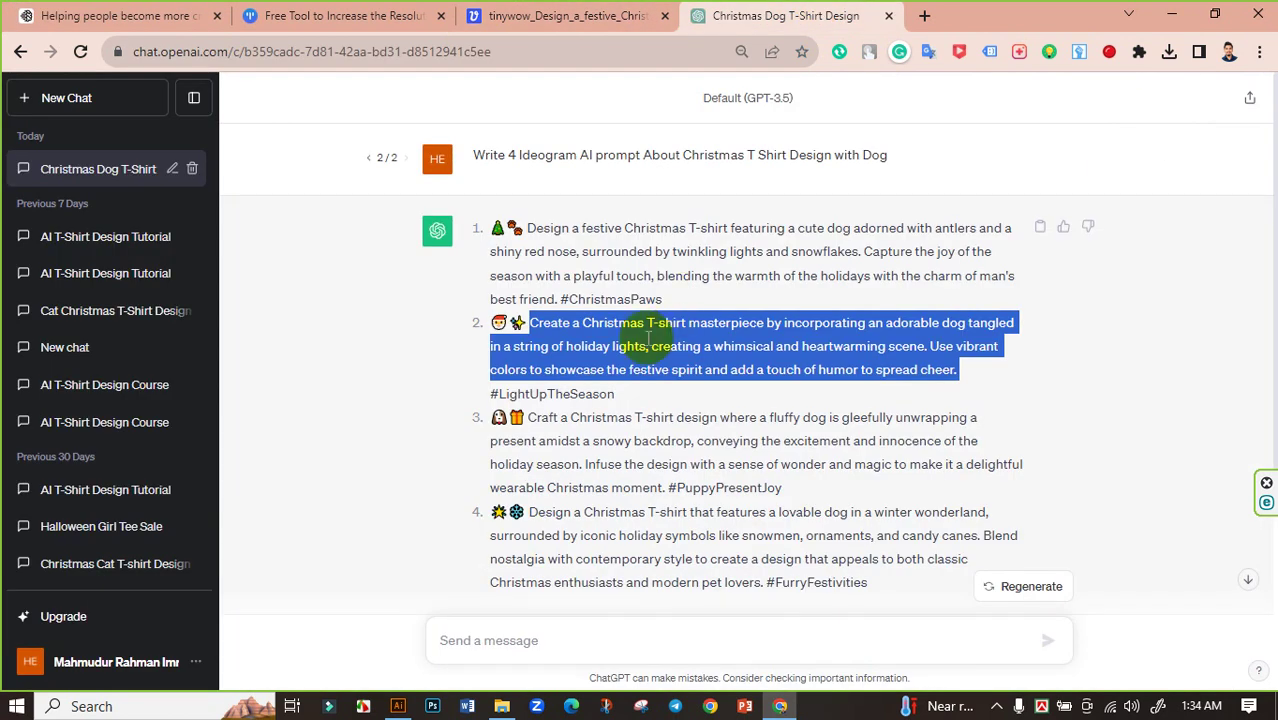
{"action": "scroll", "coordinate": [646, 340], "scroll_direction": "down", "scroll_amount": 1}
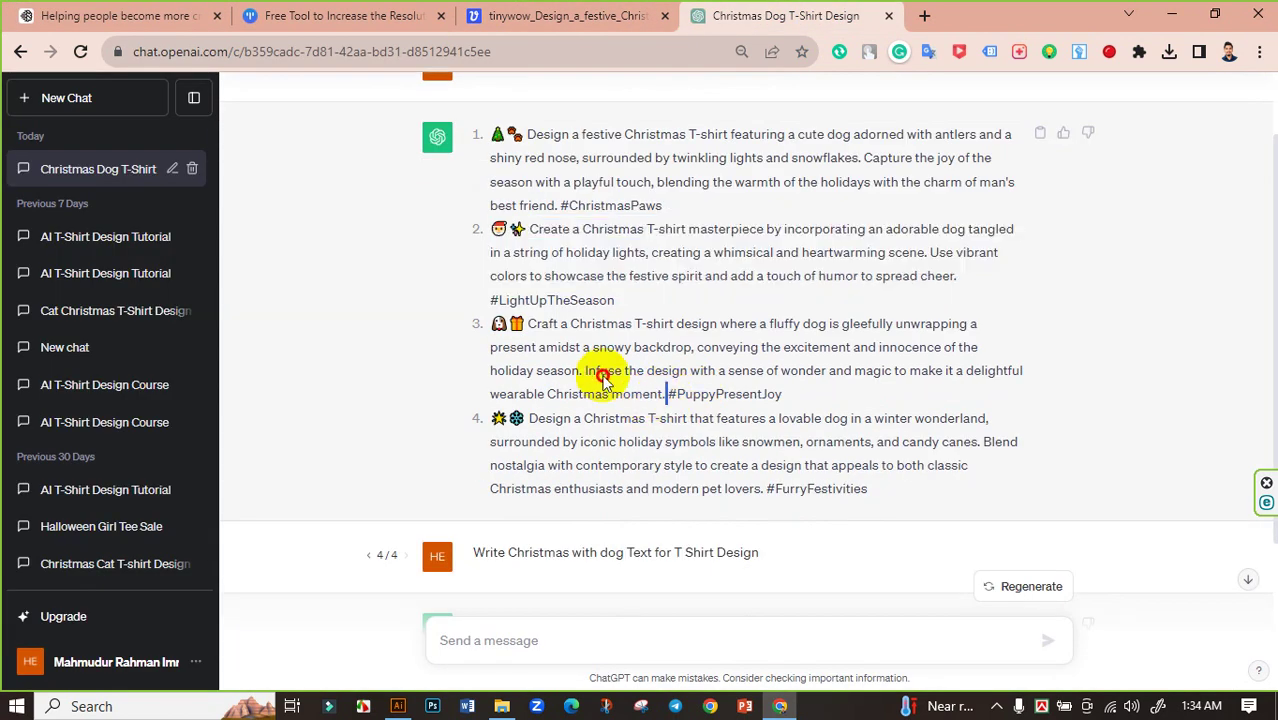
{"action": "left_click_drag", "start_coordinate": [667, 394], "coordinate": [530, 325]}
{"action": "right_click", "coordinate": [551, 325]}
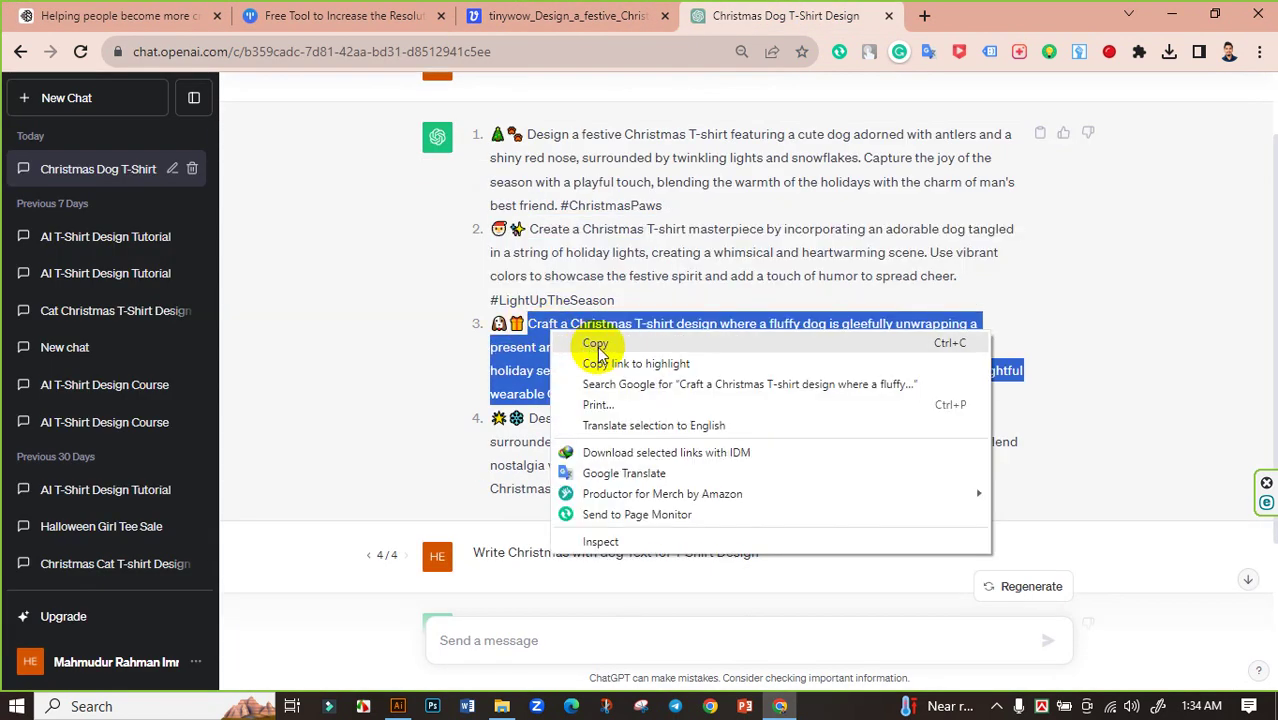
{"action": "left_click", "coordinate": [600, 340]}
{"action": "left_click", "coordinate": [100, 15]}
{"action": "left_click", "coordinate": [260, 173]}
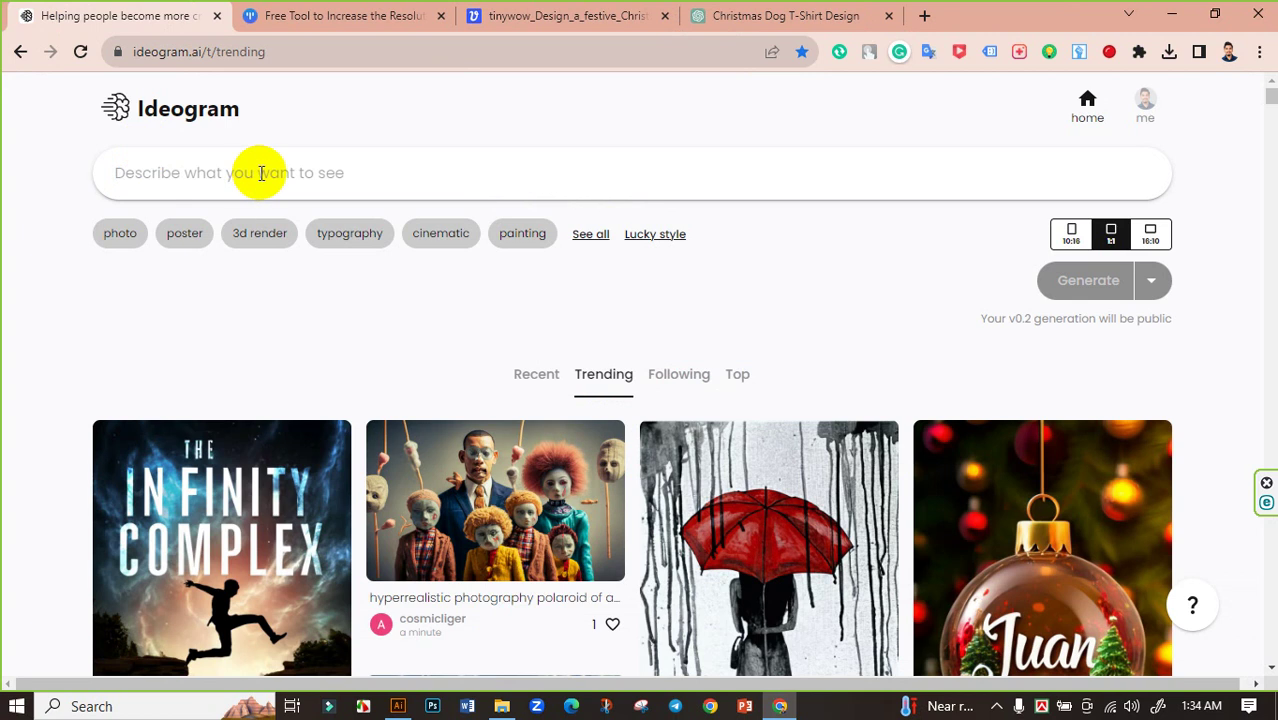
- Paste the fluffy-dog present prompt and change its first word from 'Craft' to 'Create'
{"action": "key", "text": "ctrl+v"}
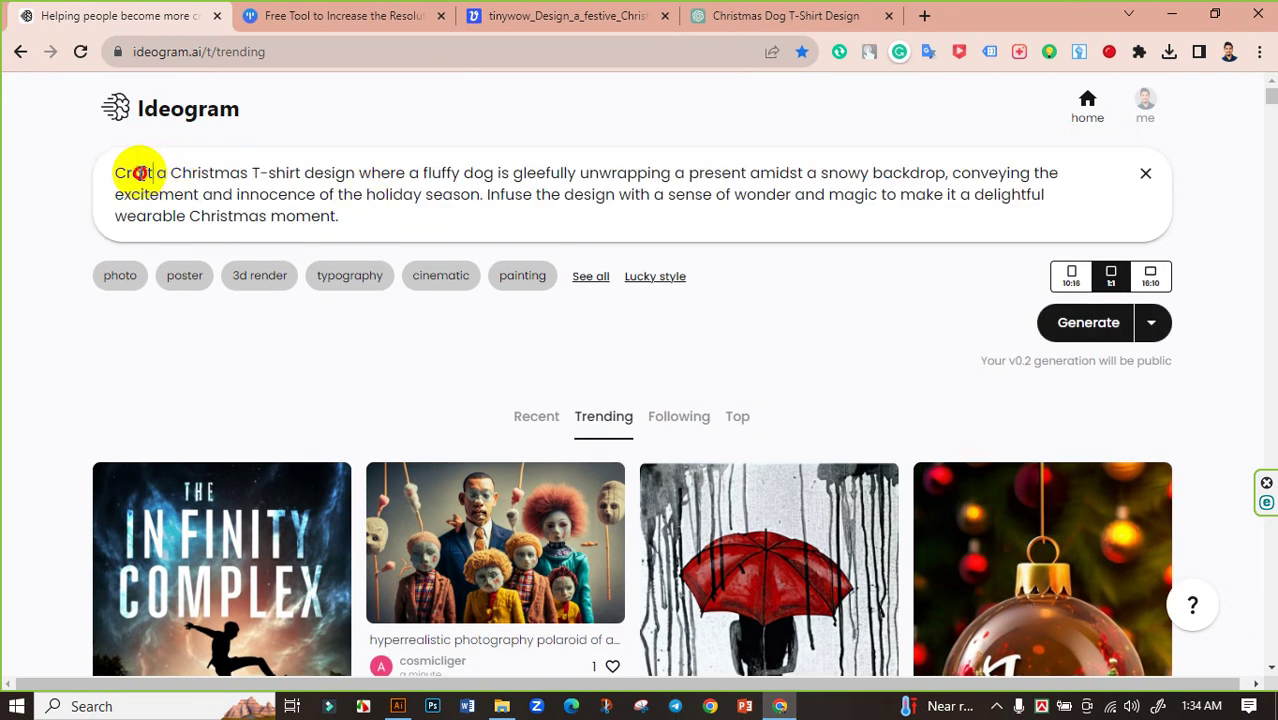
{"action": "double_click", "coordinate": [140, 173]}
{"action": "type", "text": "Cre"}
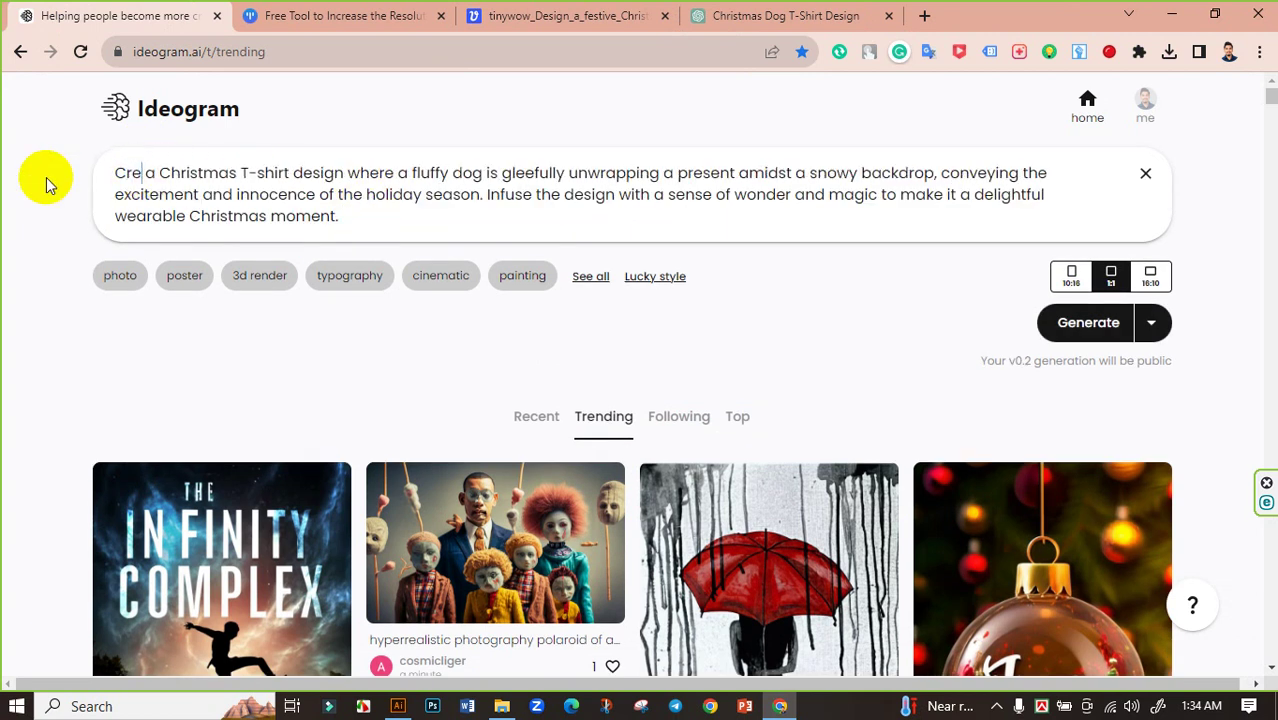
{"action": "type", "text": "ate"}
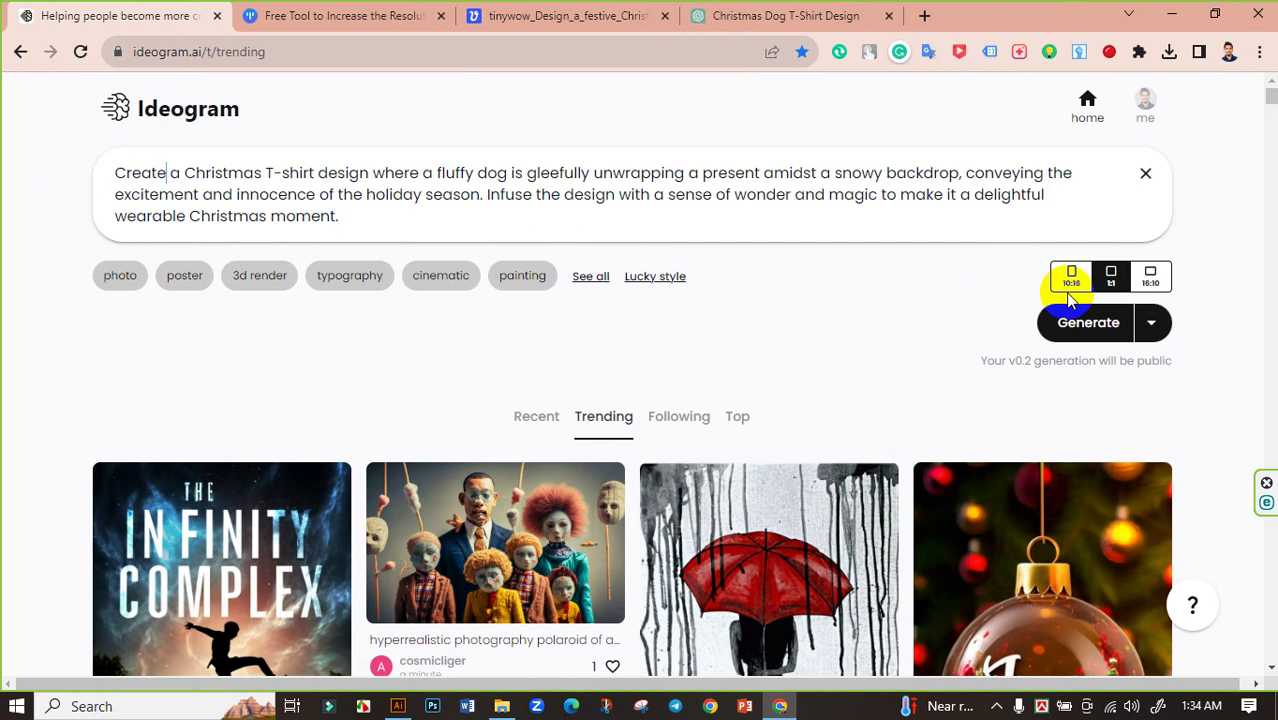
- Add poster, illustration, vibrant and anime styles and generate the designs
{"action": "left_click", "coordinate": [592, 283]}
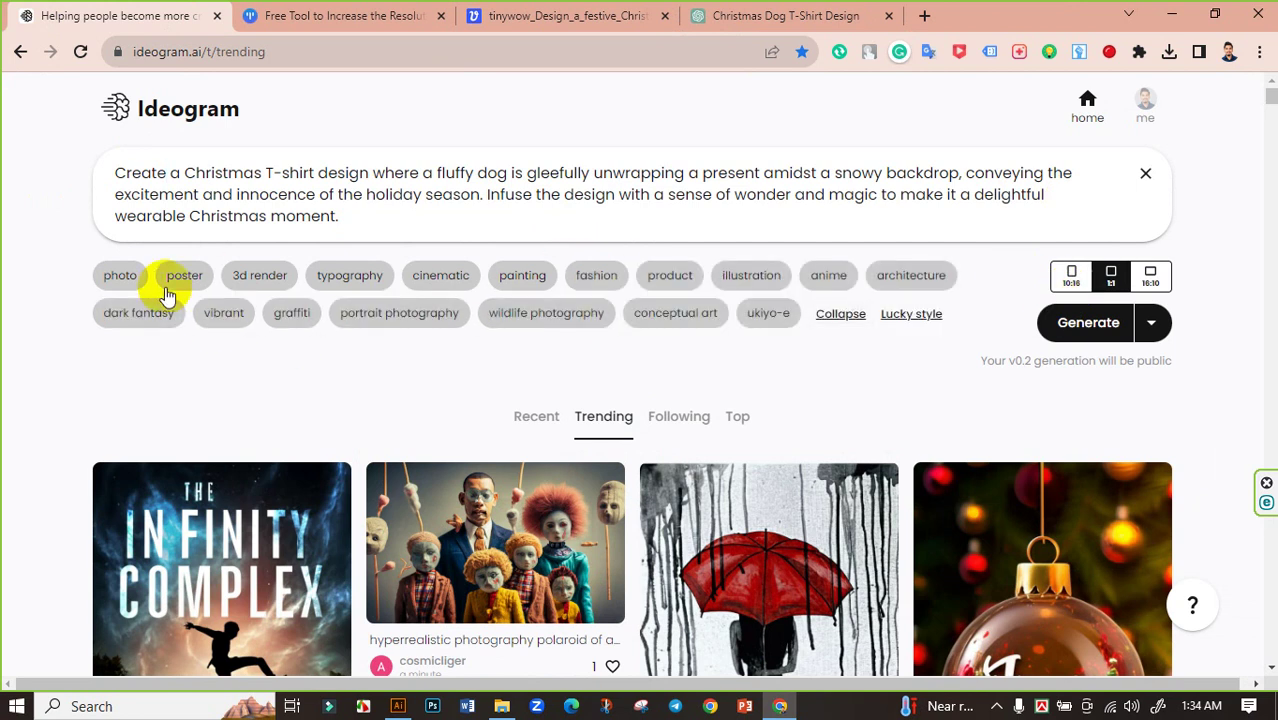
{"action": "left_click", "coordinate": [180, 278]}
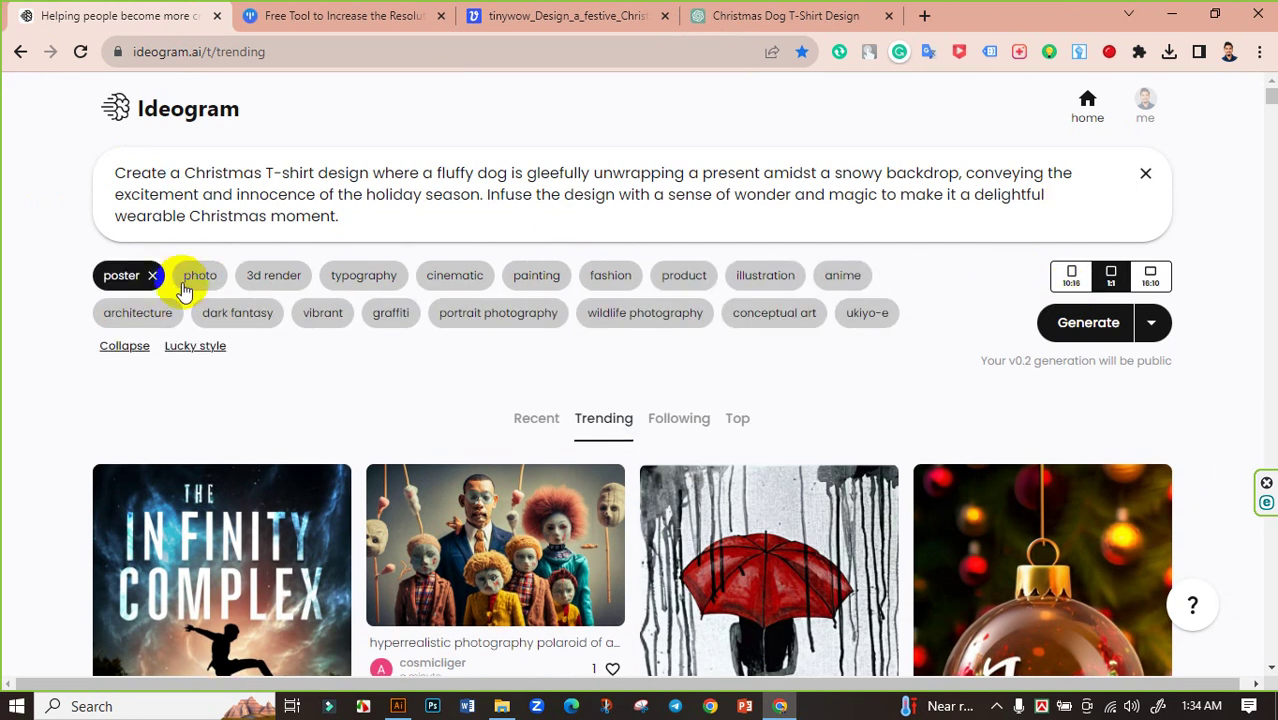
{"action": "left_click", "coordinate": [760, 280]}
{"action": "left_click", "coordinate": [328, 315]}
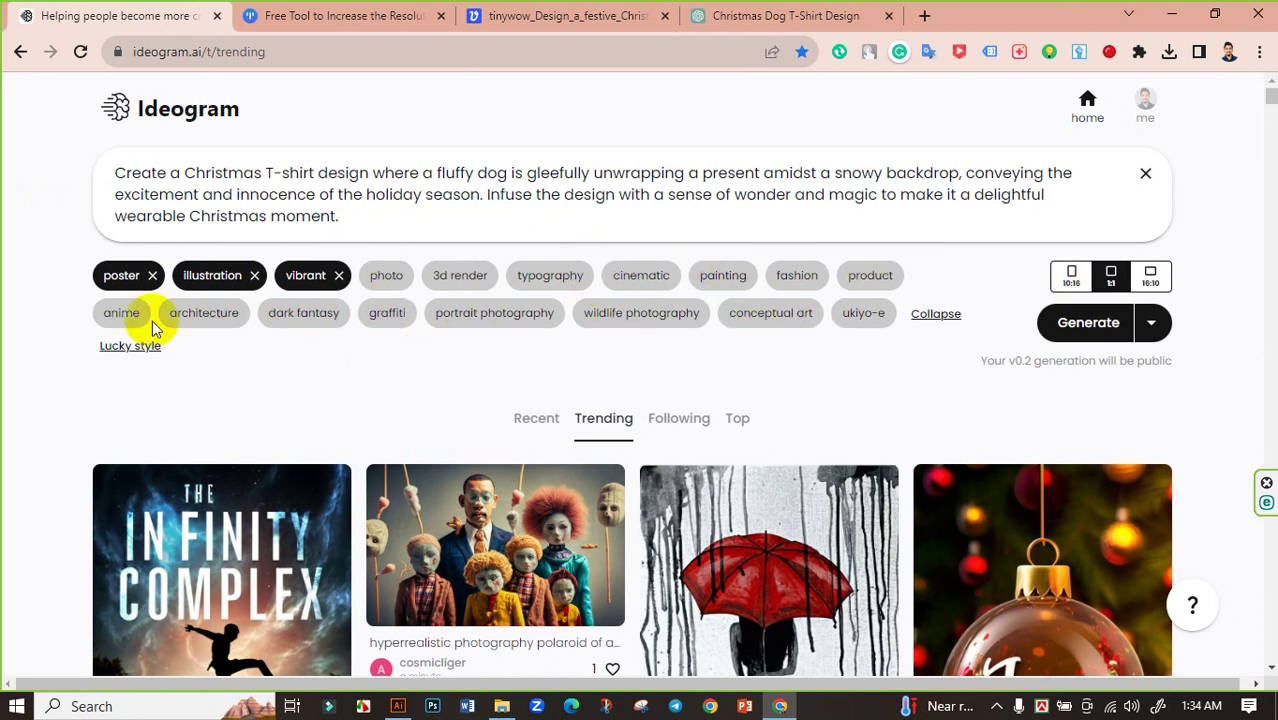
{"action": "left_click", "coordinate": [123, 316]}
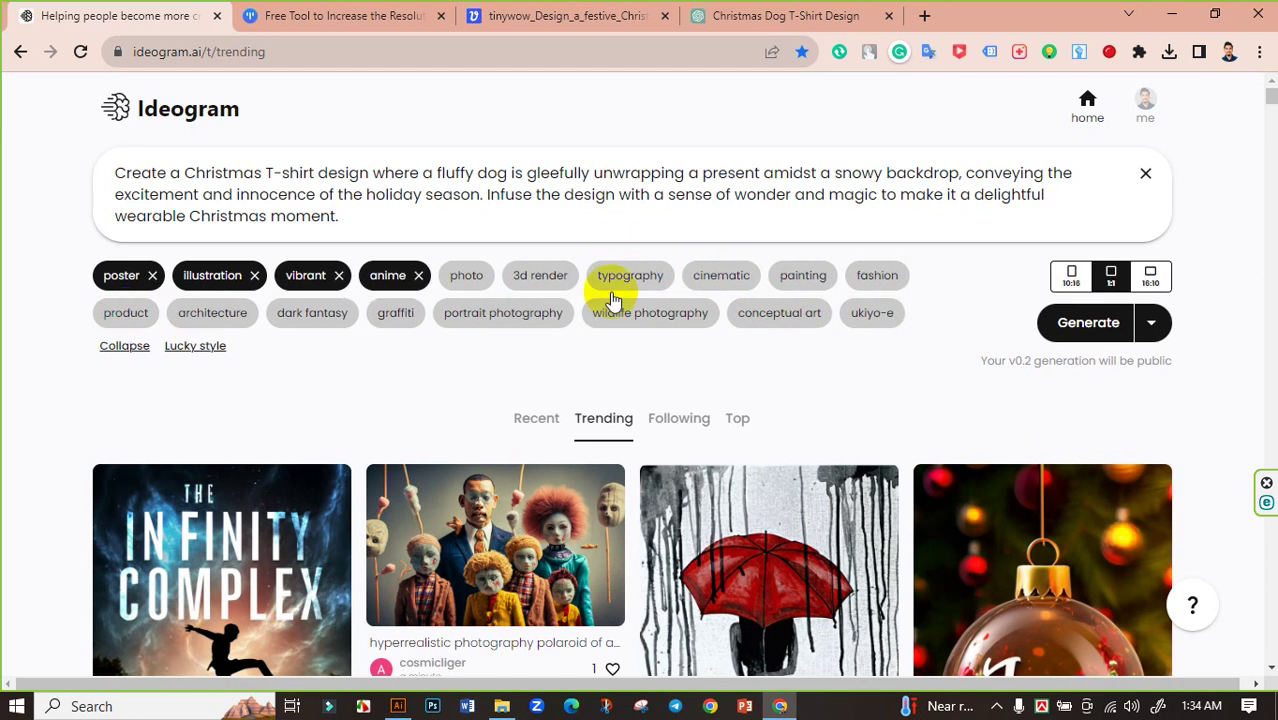
{"action": "left_click", "coordinate": [1087, 325]}
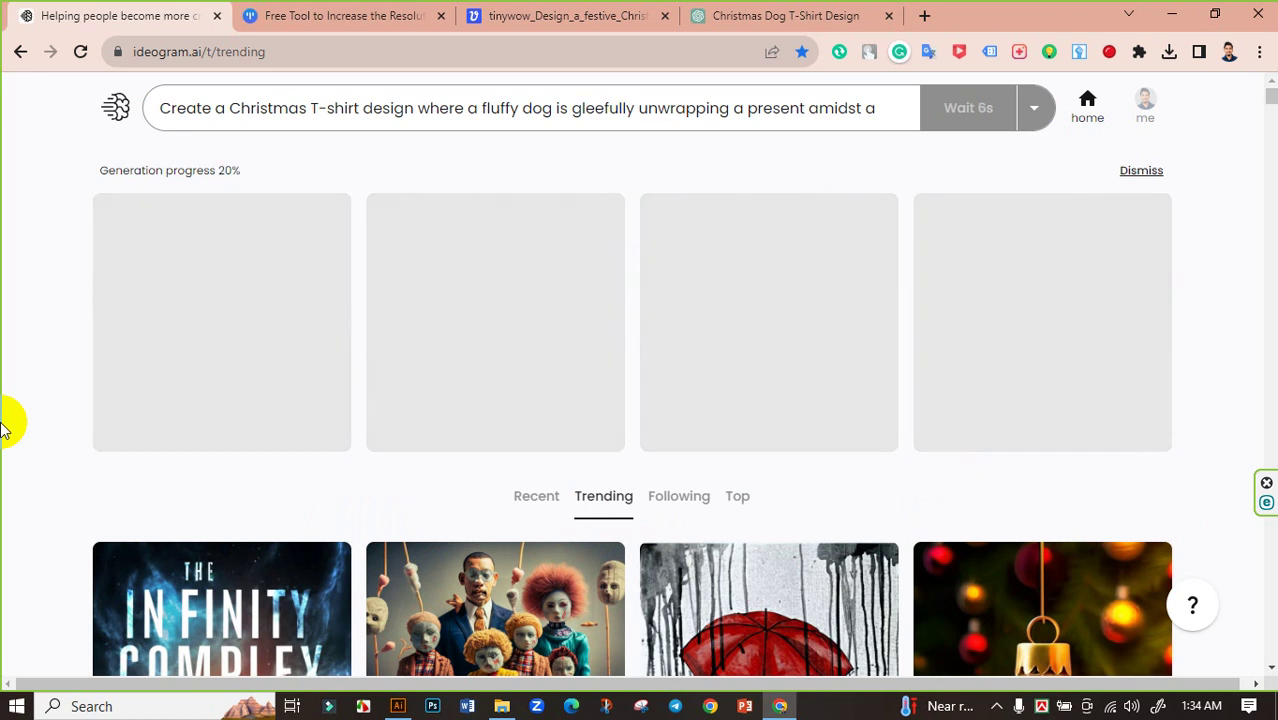
{"action": "left_click", "coordinate": [748, 15]}
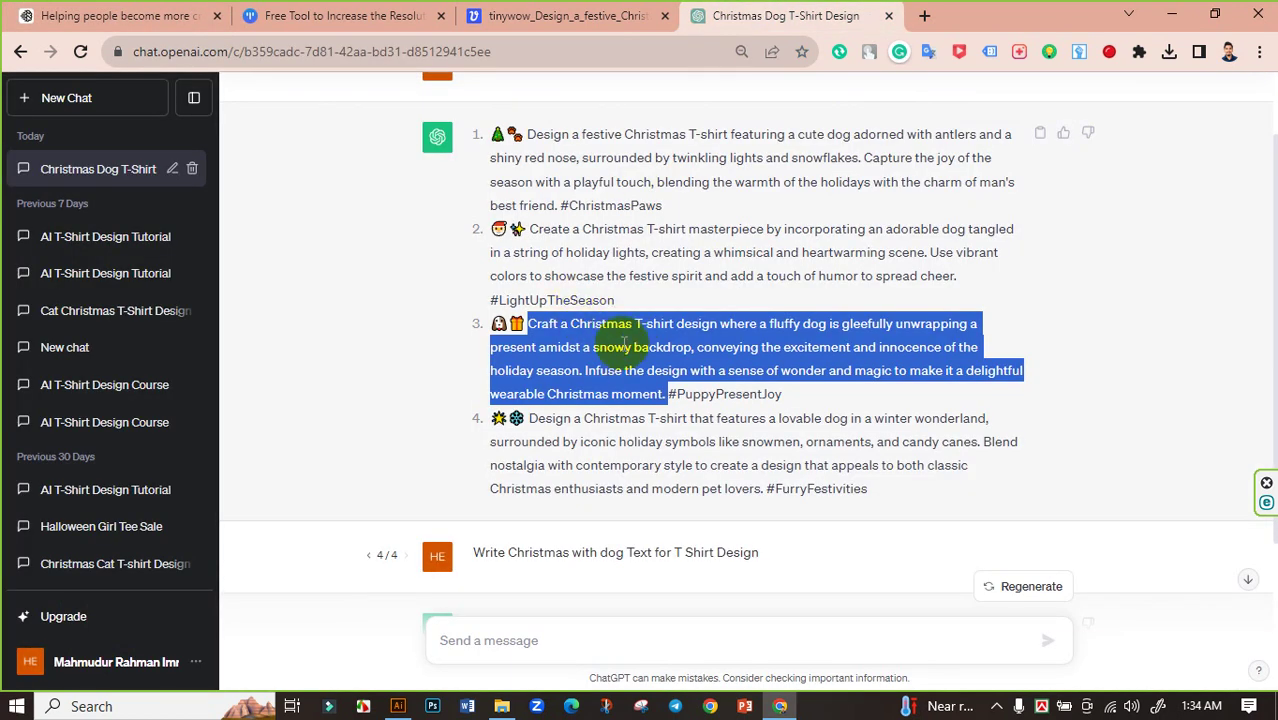
- Copy ChatGPT's fourth prompt about a lovable dog in a winter wonderland
{"action": "left_click", "coordinate": [88, 15]}
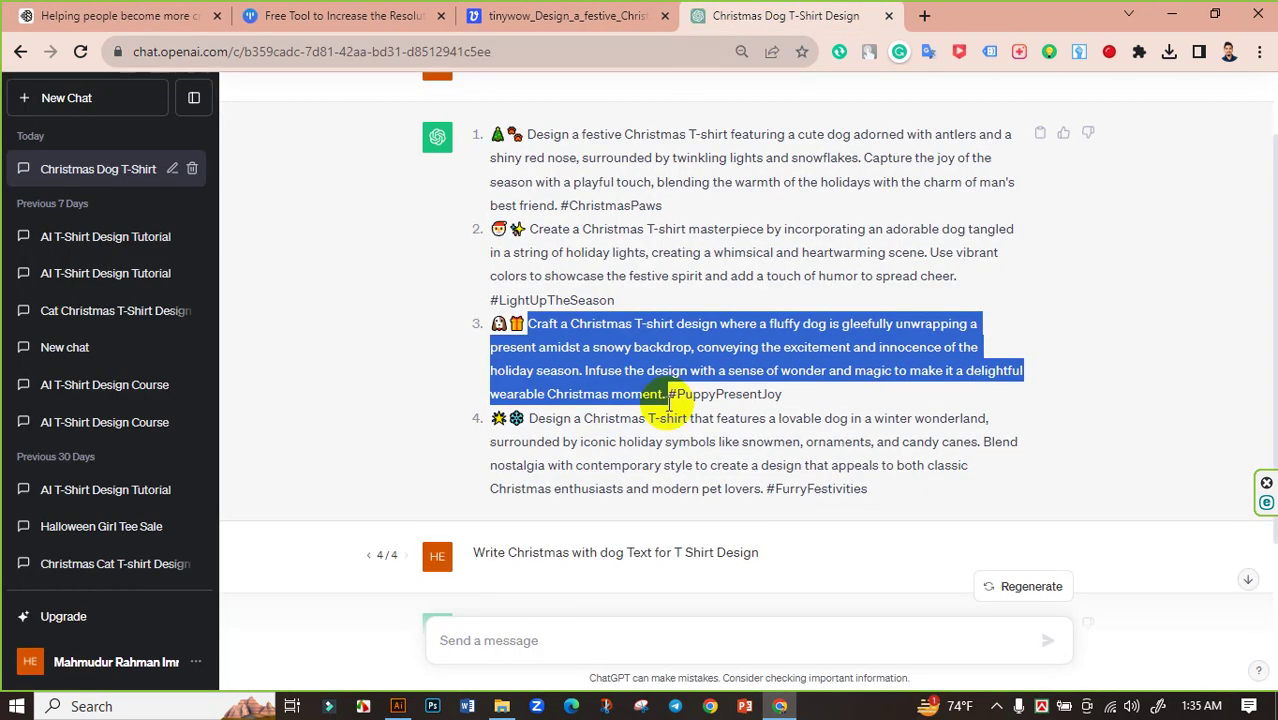
{"action": "left_click", "coordinate": [735, 422]}
{"action": "left_click_drag", "start_coordinate": [766, 489], "coordinate": [528, 418]}
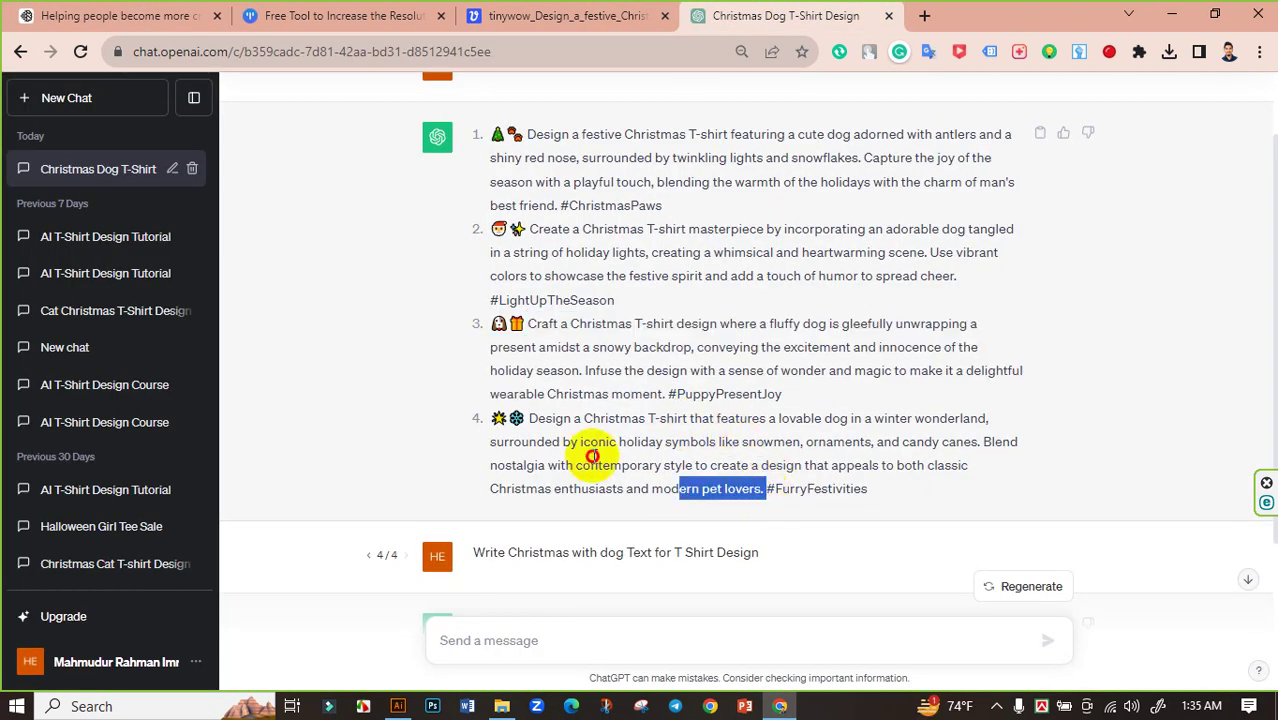
{"action": "right_click", "coordinate": [549, 421]}
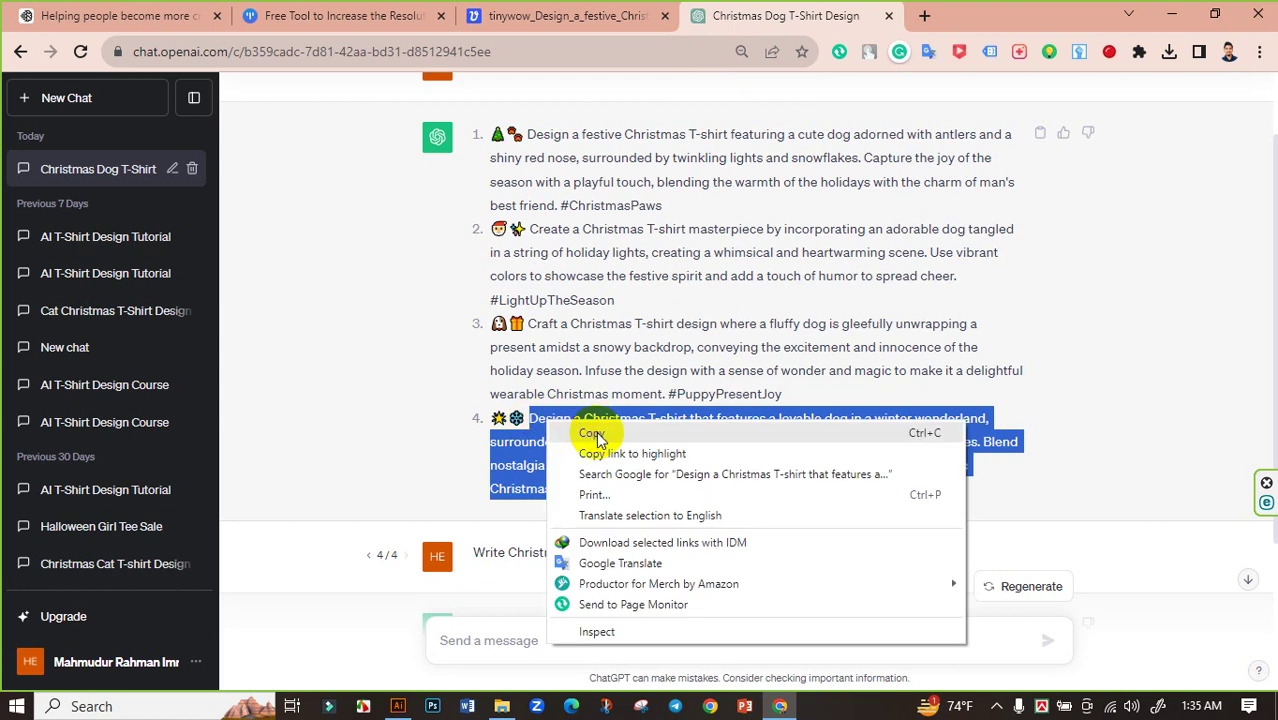
{"action": "left_click", "coordinate": [591, 432]}
{"action": "left_click", "coordinate": [50, 15]}
- Replace the old prompt with the winter wonderland dog prompt and generate, keeping the styles
{"action": "left_click", "coordinate": [828, 107]}
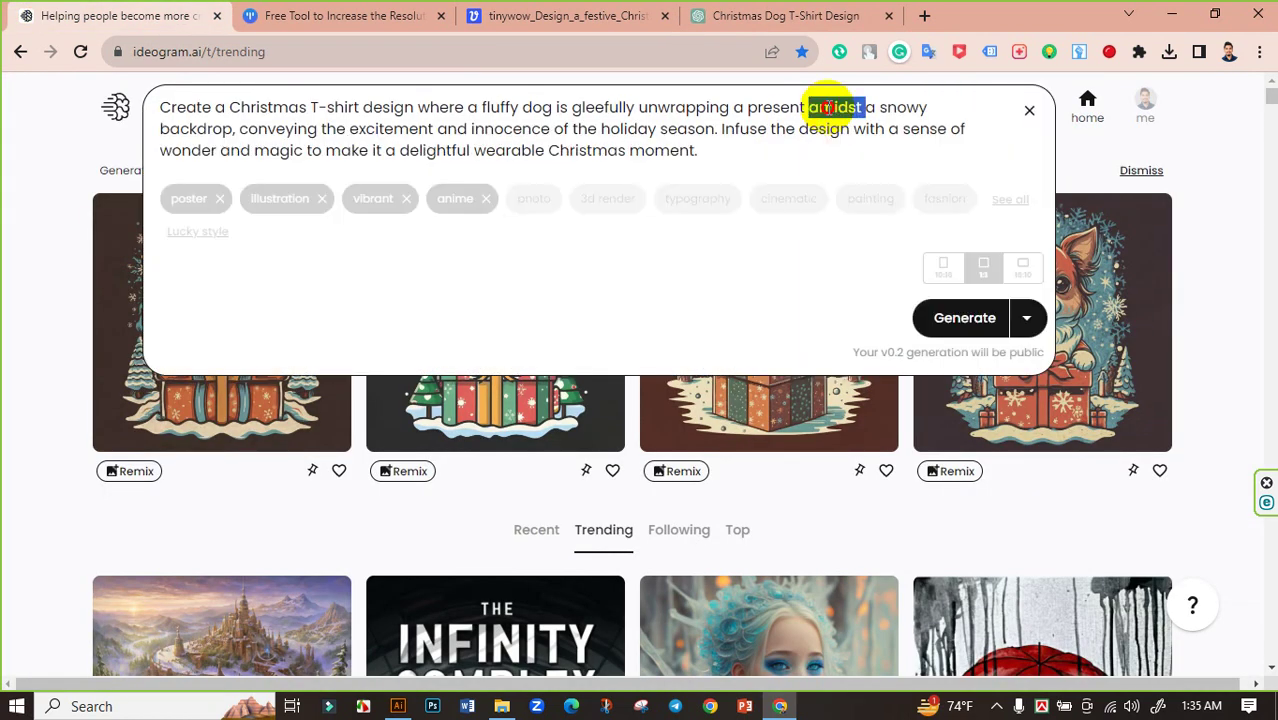
{"action": "key", "text": "ctrl+a"}
{"action": "key", "text": "ctrl+v"}
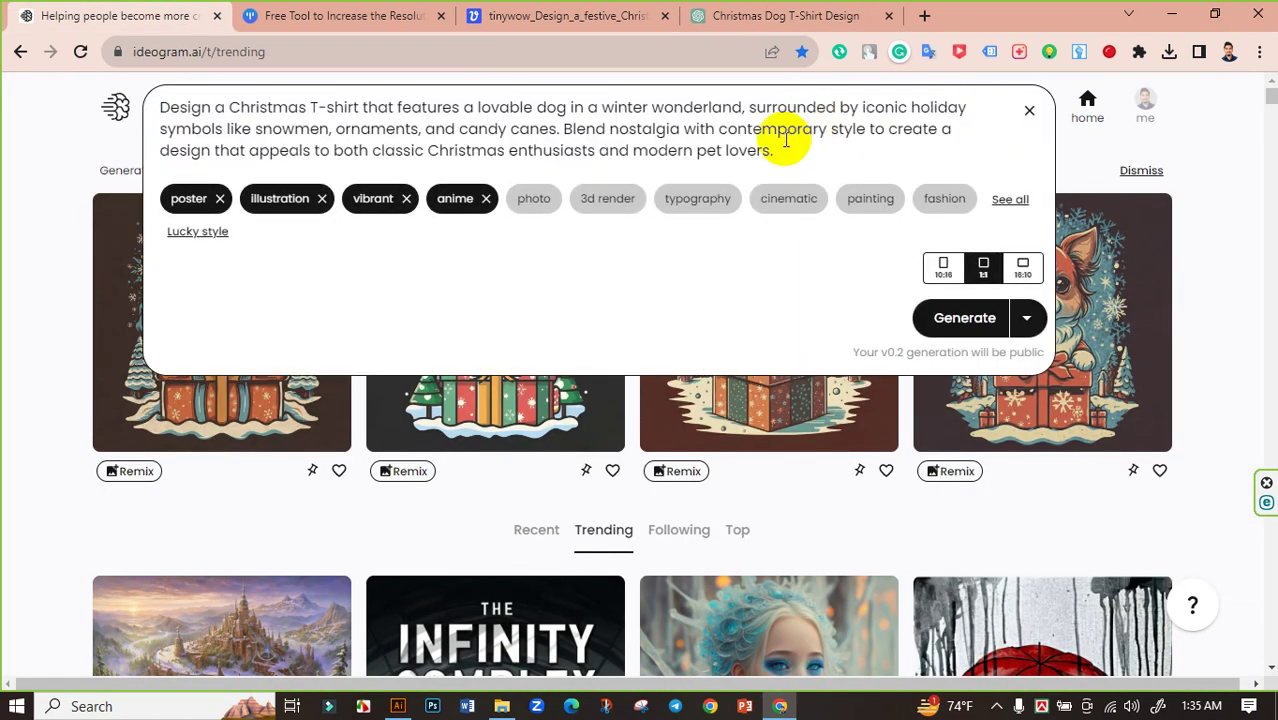
{"action": "left_click", "coordinate": [935, 316]}
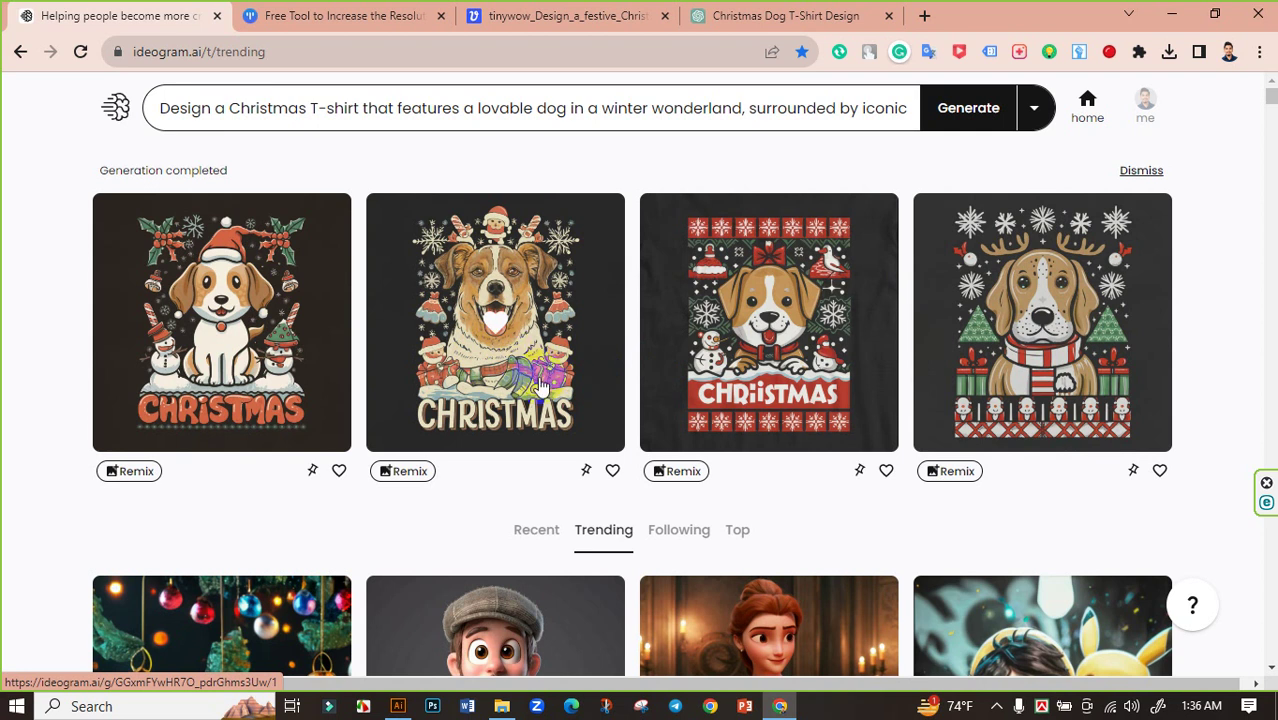
{"action": "left_click", "coordinate": [586, 400]}
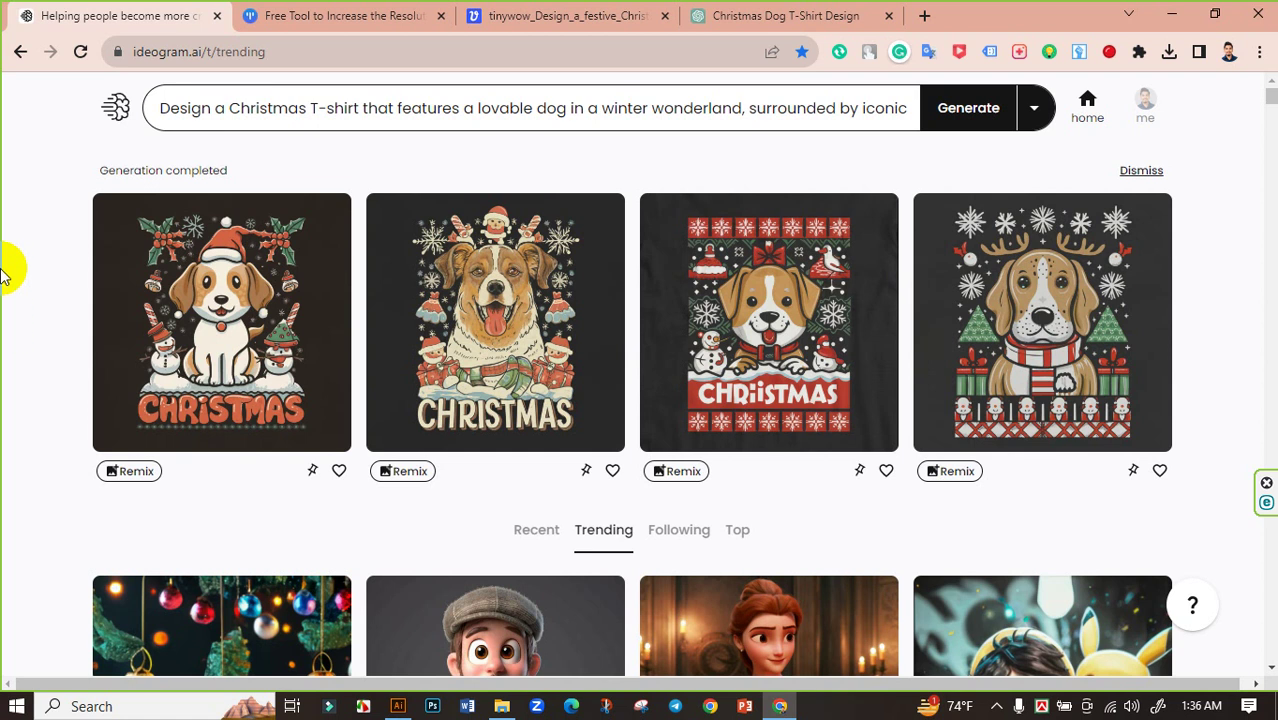
{"action": "scroll", "coordinate": [3, 273], "scroll_direction": "down", "scroll_amount": 4}
{"action": "scroll", "coordinate": [3, 273], "scroll_direction": "down", "scroll_amount": 2}
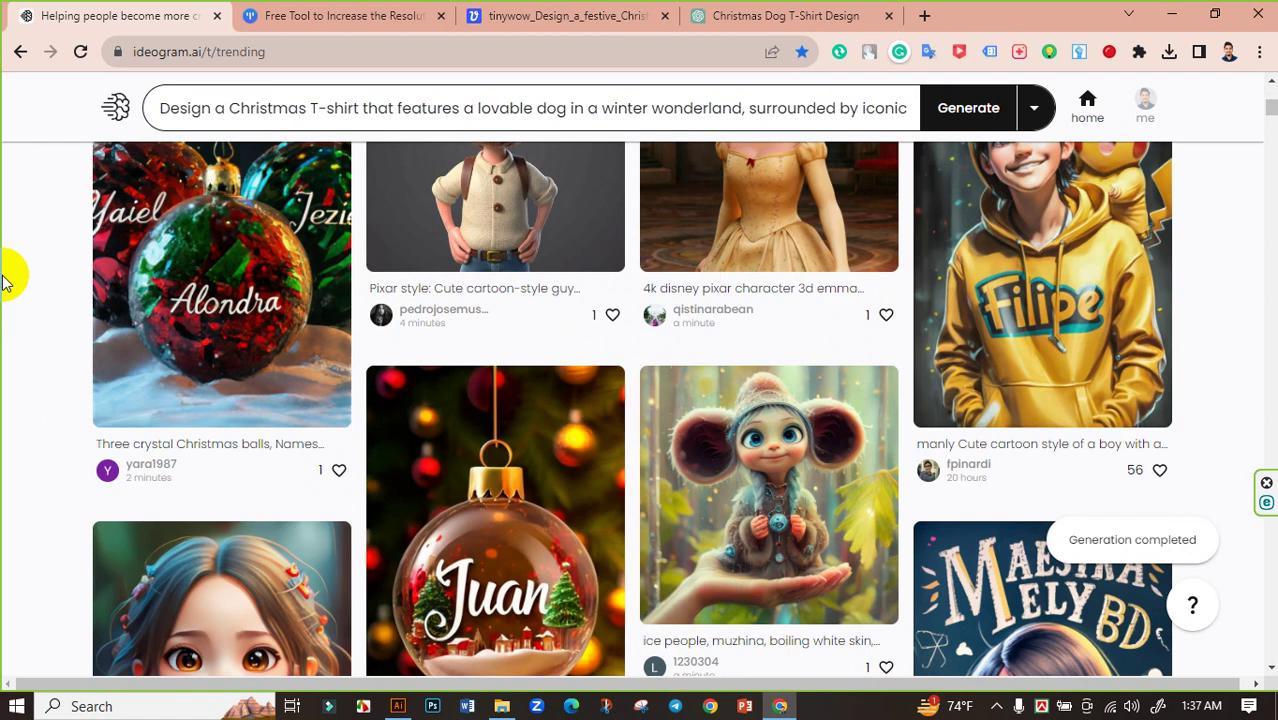
{"action": "scroll", "coordinate": [5, 272], "scroll_direction": "up", "scroll_amount": 6}
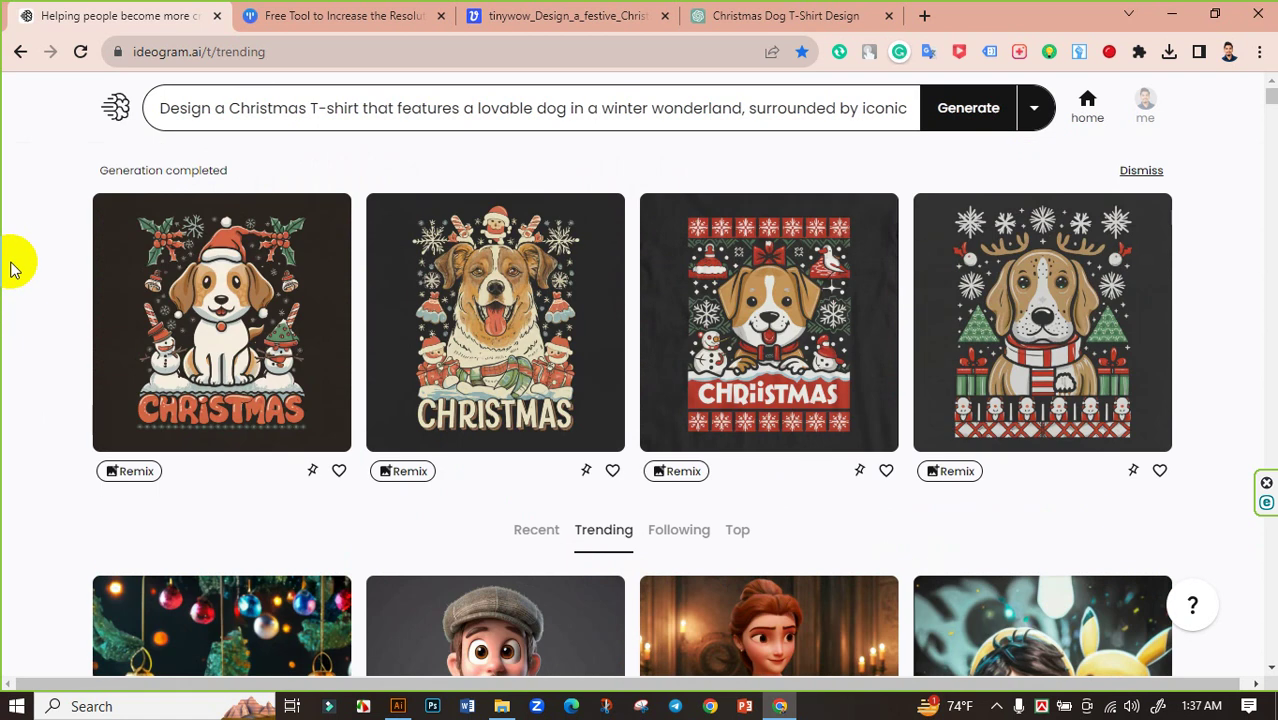